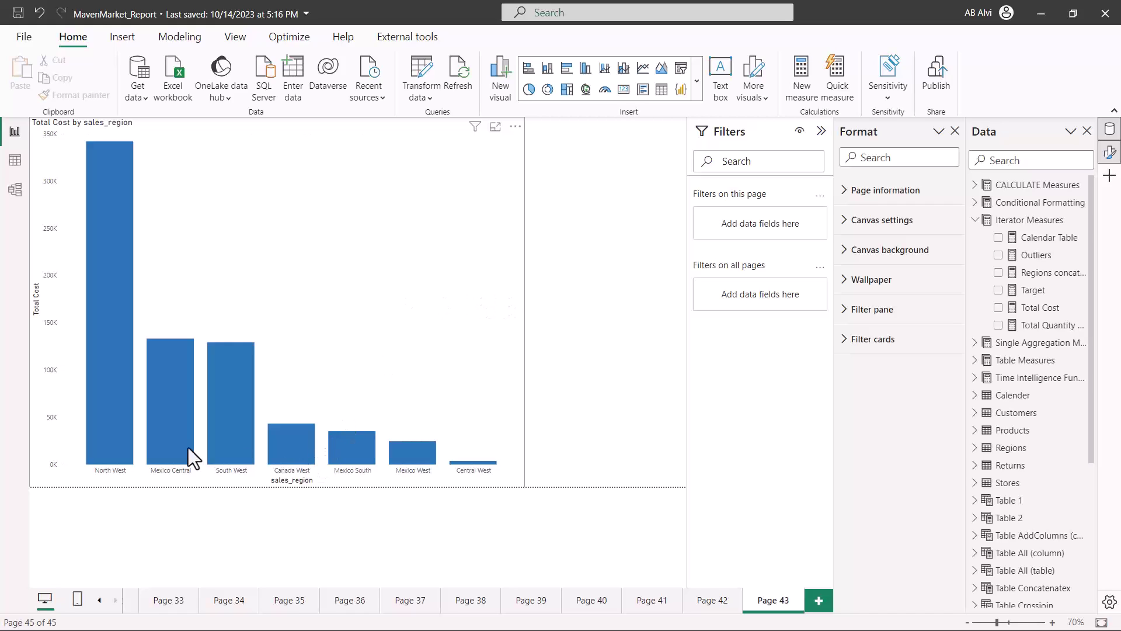
mouse_move(188, 447)
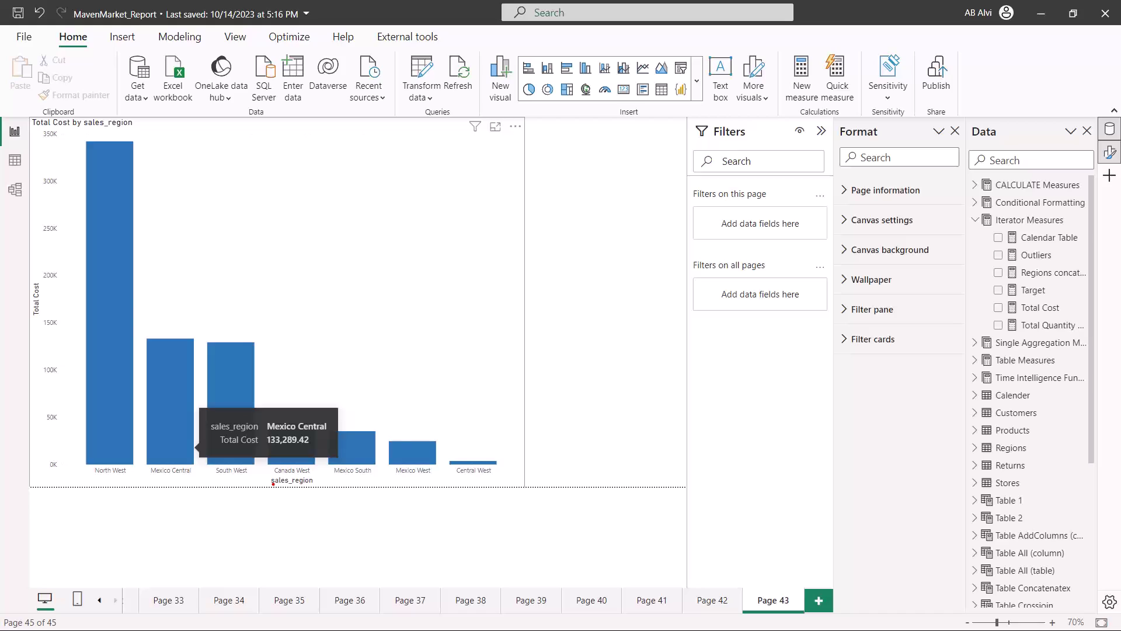
drag(274, 486, 312, 486)
drag(45, 262, 44, 337)
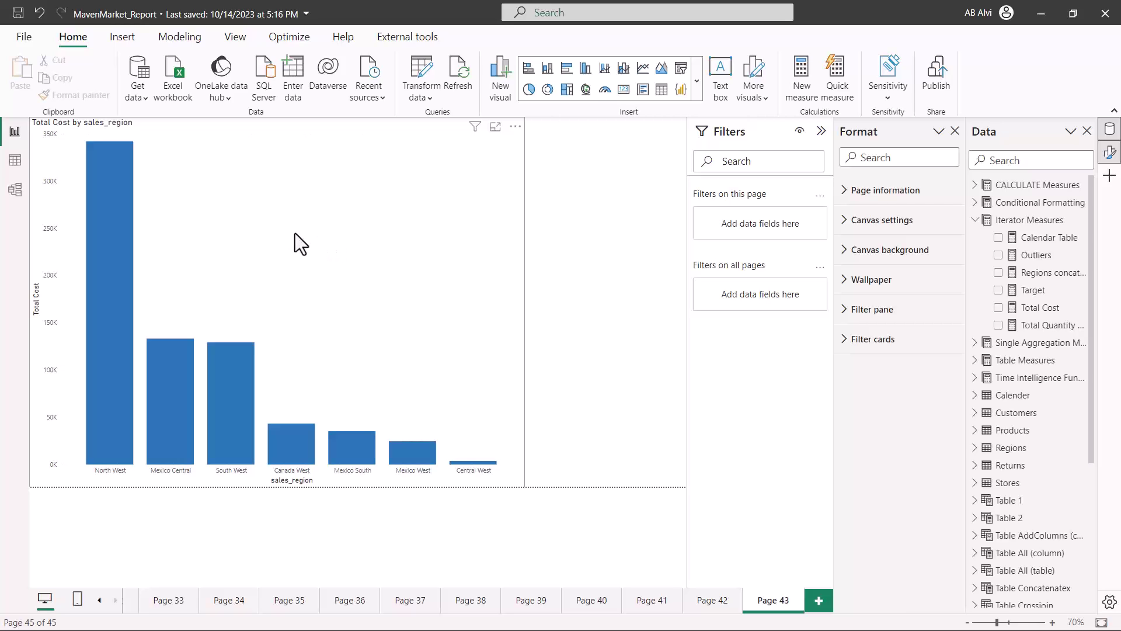
Add a reference line of type Constant line to the Total Cost by sales_region column chart
click(146, 193)
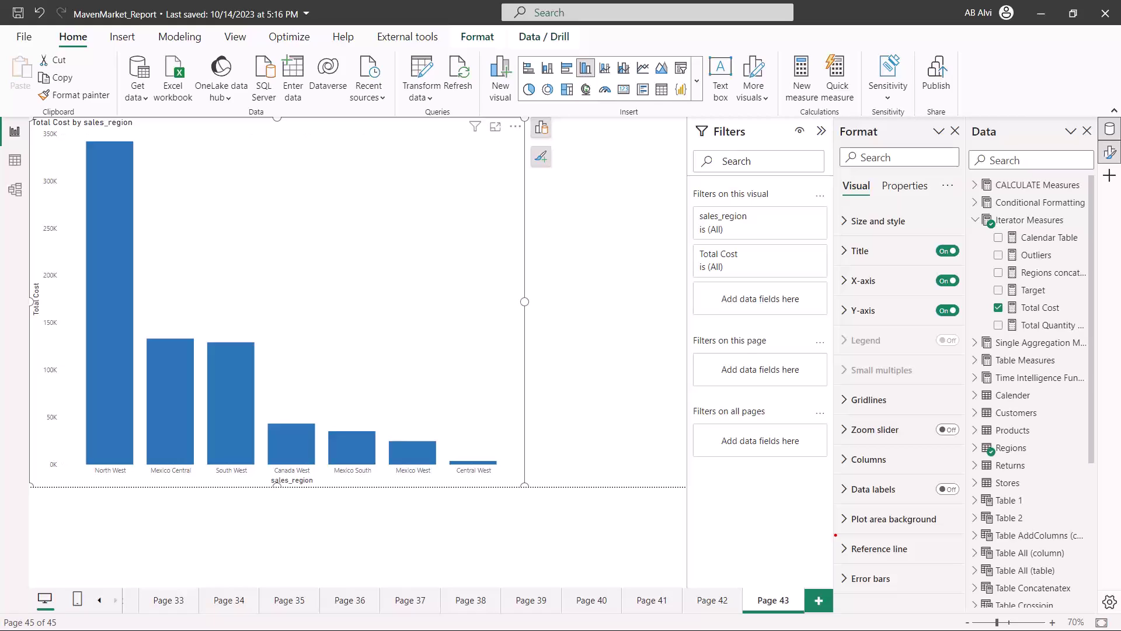
click(856, 553)
scroll(902, 467, down, 3)
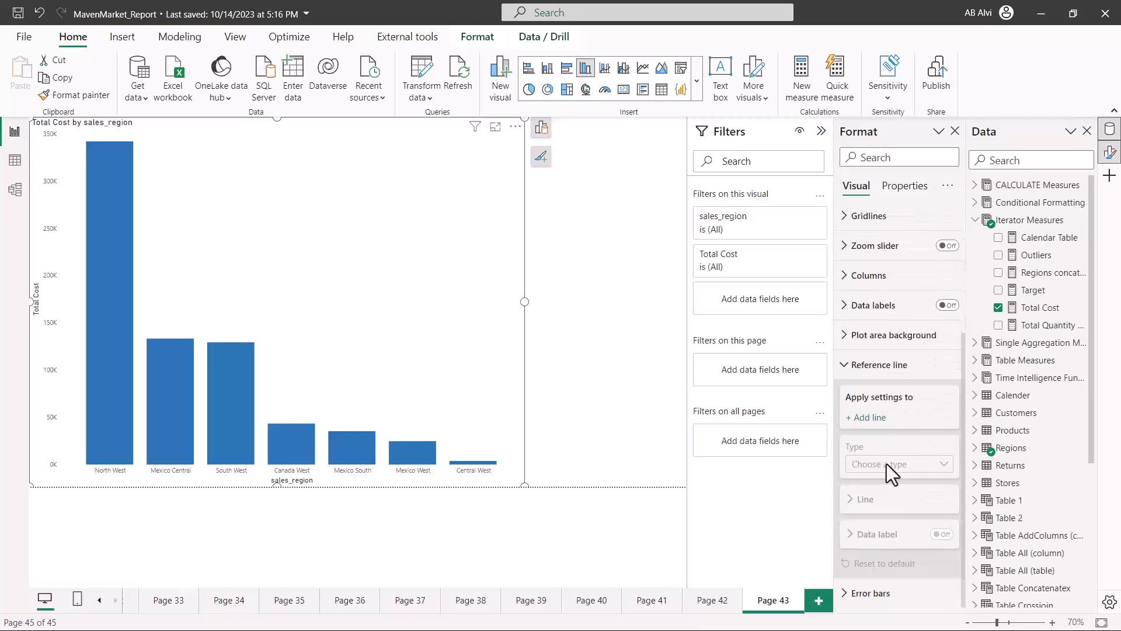
click(870, 418)
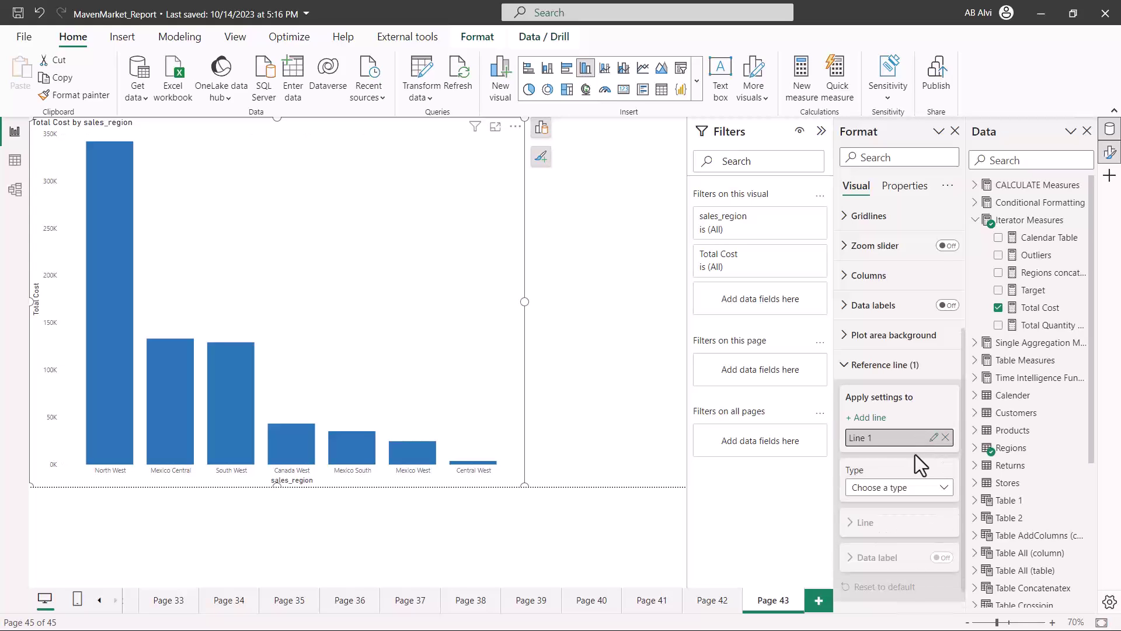
double_click(891, 439)
click(864, 440)
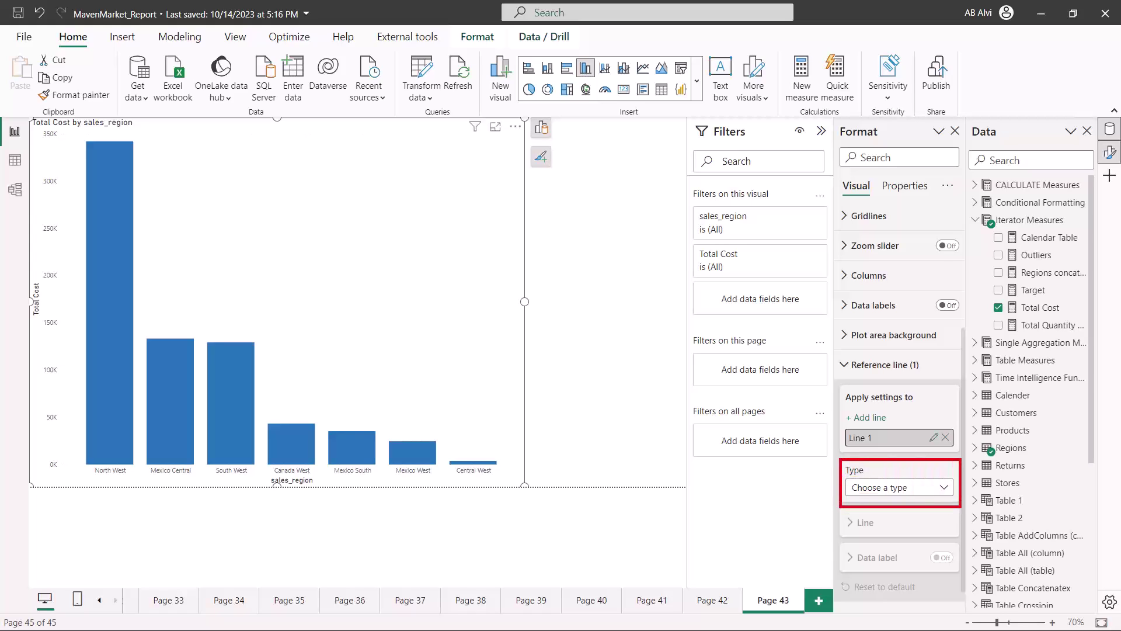
click(942, 493)
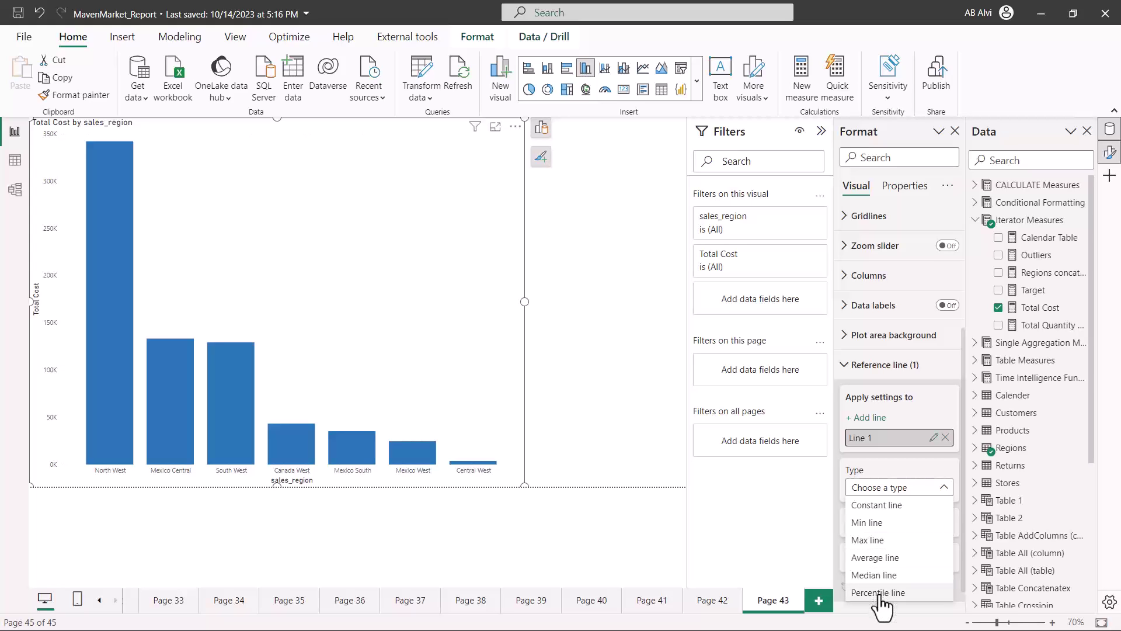
click(889, 508)
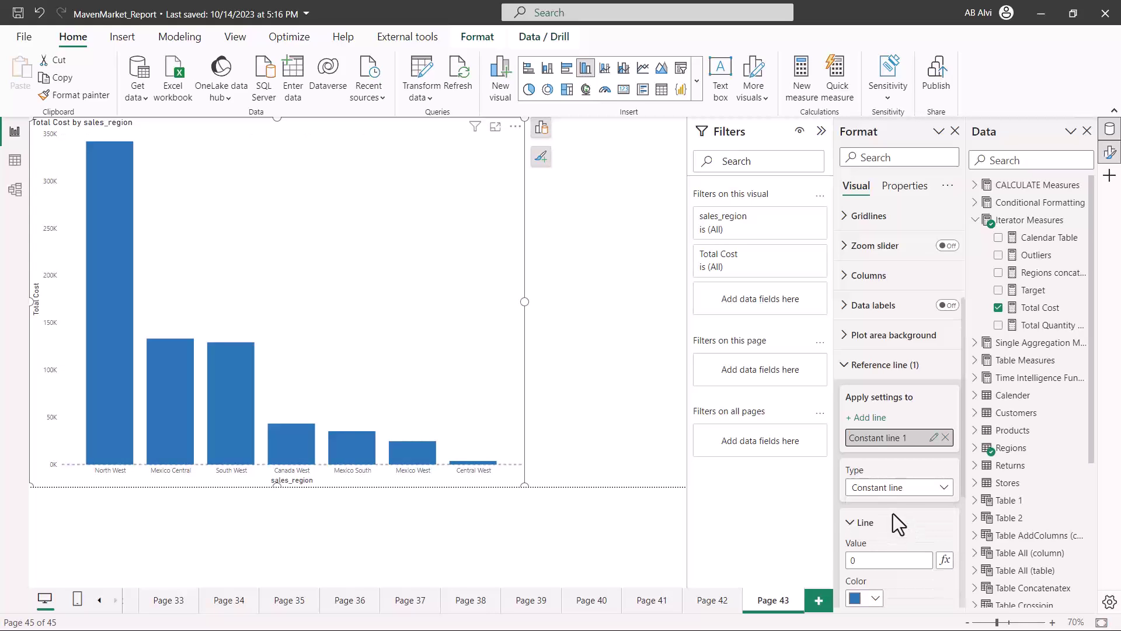
Set the constant line's value to 20000 and its color to black
scroll(894, 551, down, 1)
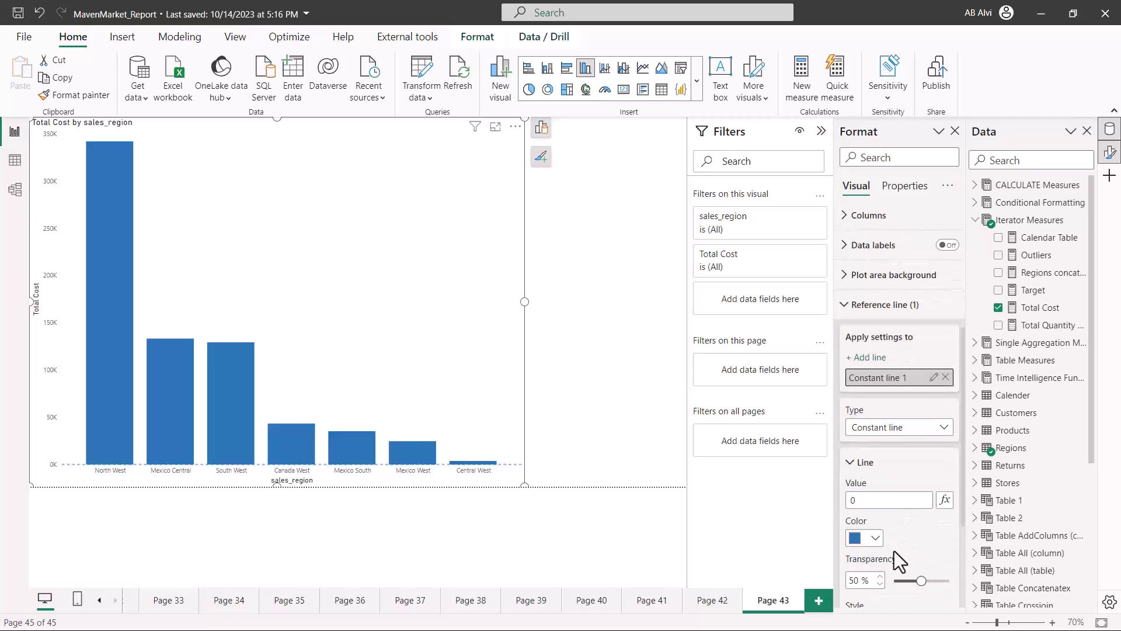
click(863, 501)
key(BackSpace)
text(20000)
scroll(929, 525, down, 3)
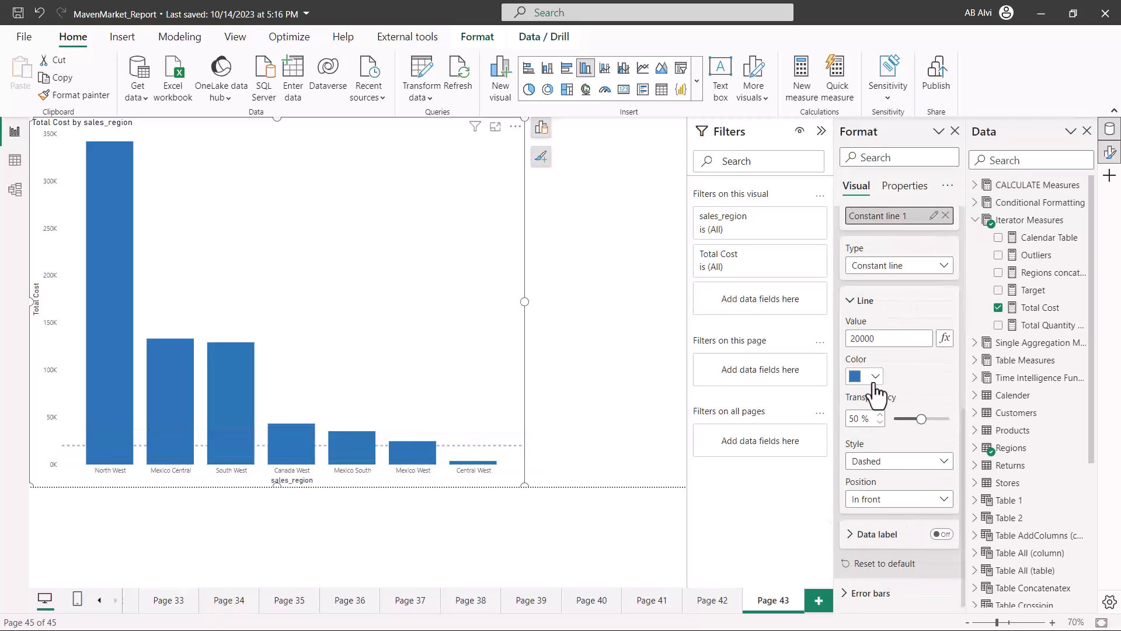
click(875, 379)
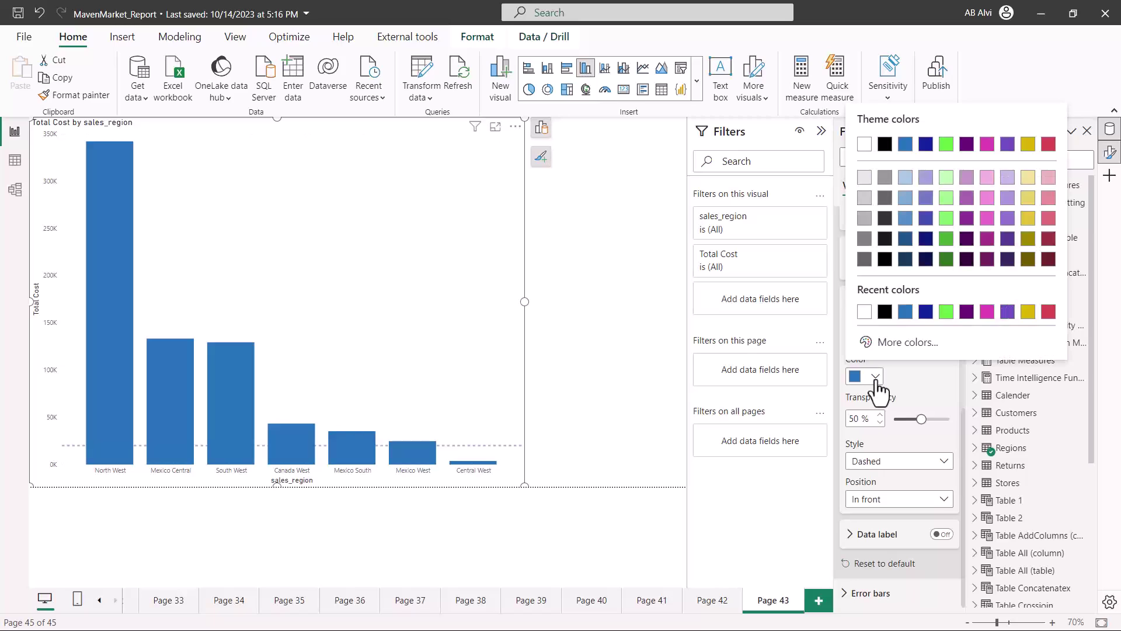
click(885, 312)
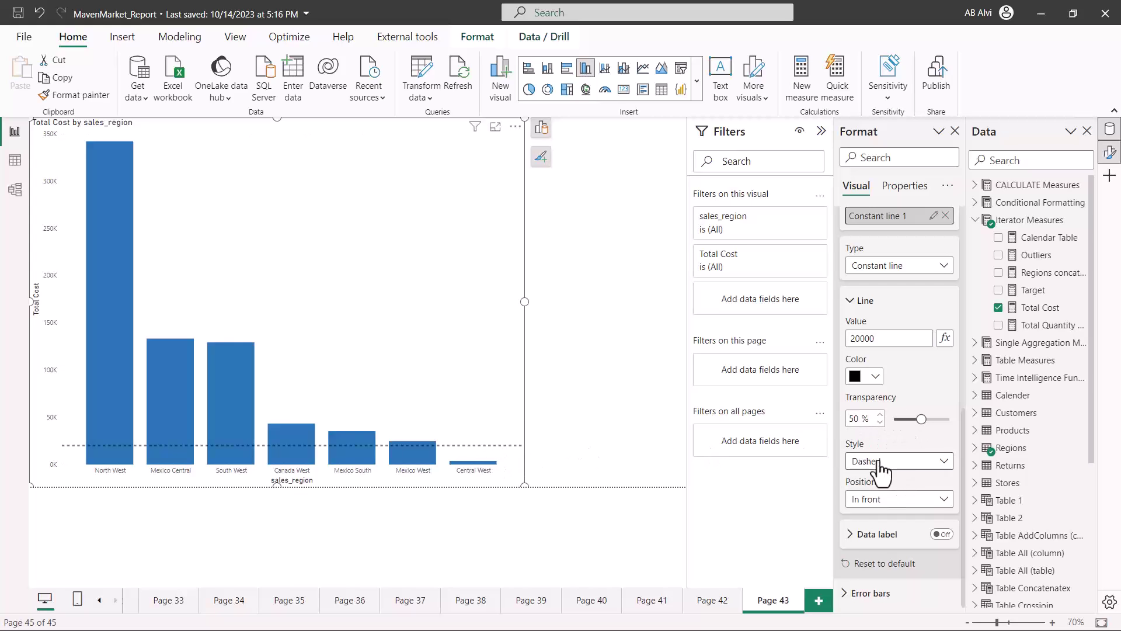
Change the constant line's style to Dotted and collapse its line settings
click(941, 467)
key(Escape)
key(Down)
click(949, 467)
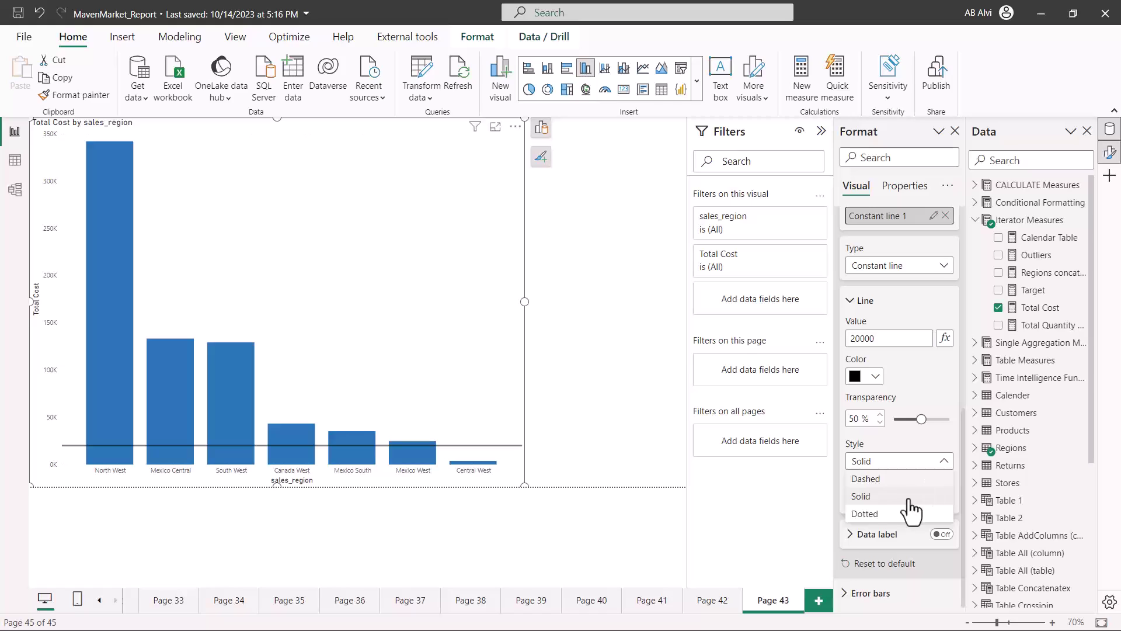
click(895, 514)
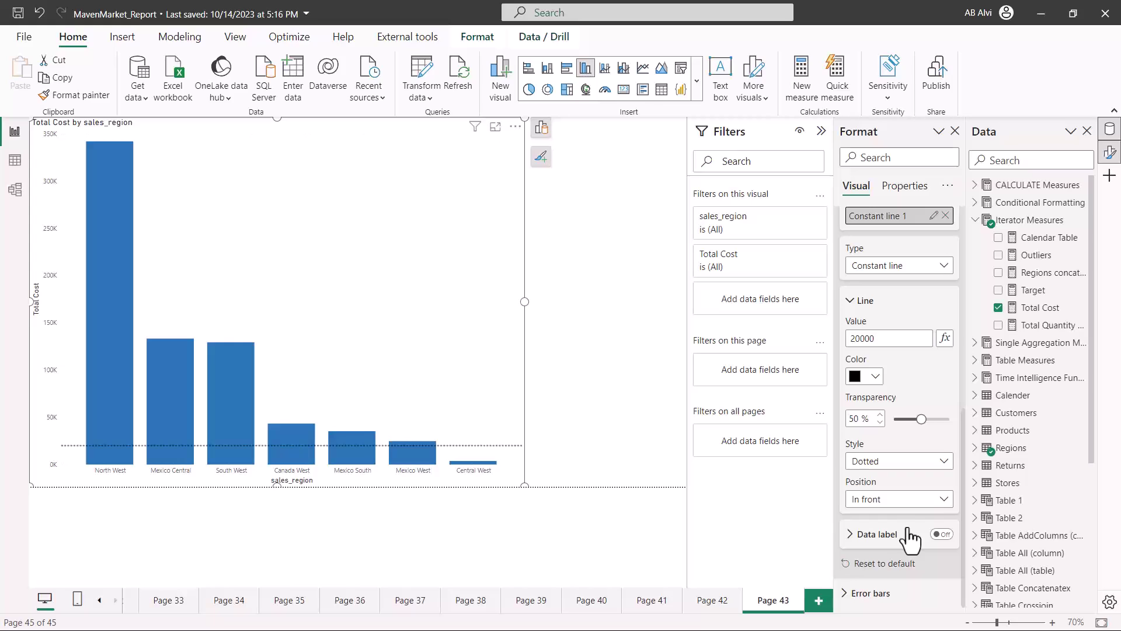
click(862, 302)
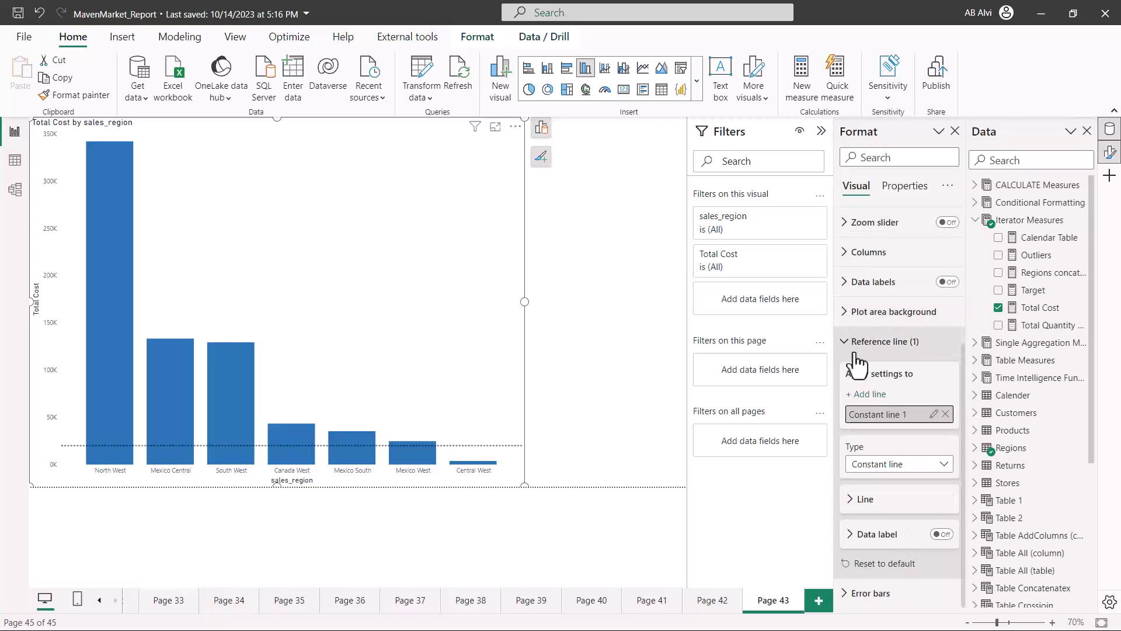
Turn on the constant line's data label and set its horizontal position to Right
click(859, 532)
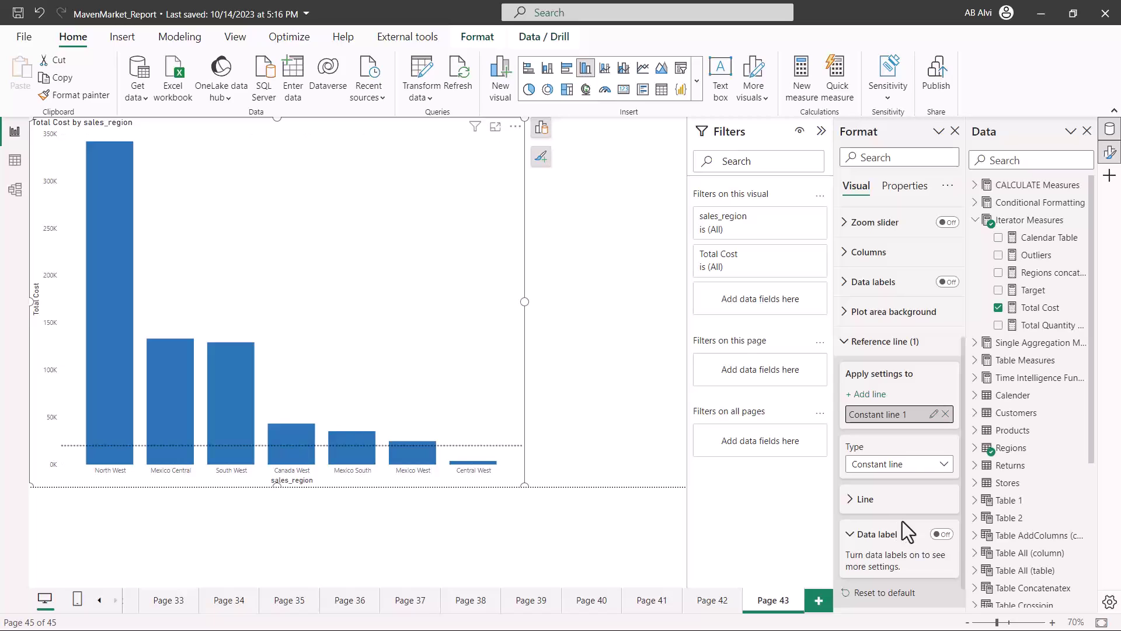
click(943, 535)
scroll(911, 531, down, 5)
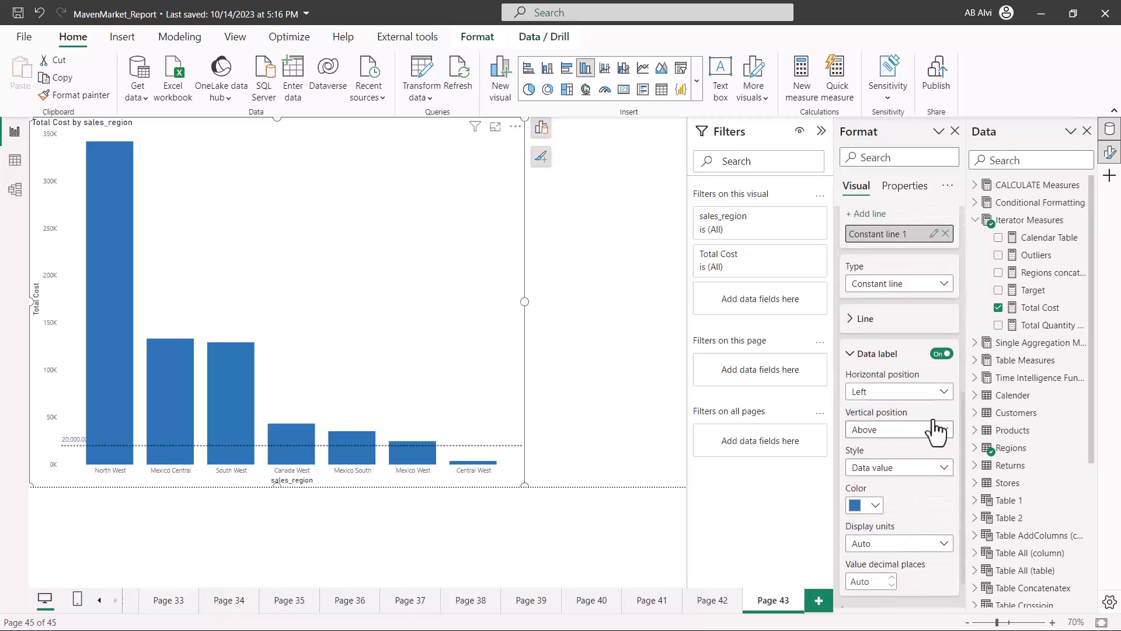
click(944, 391)
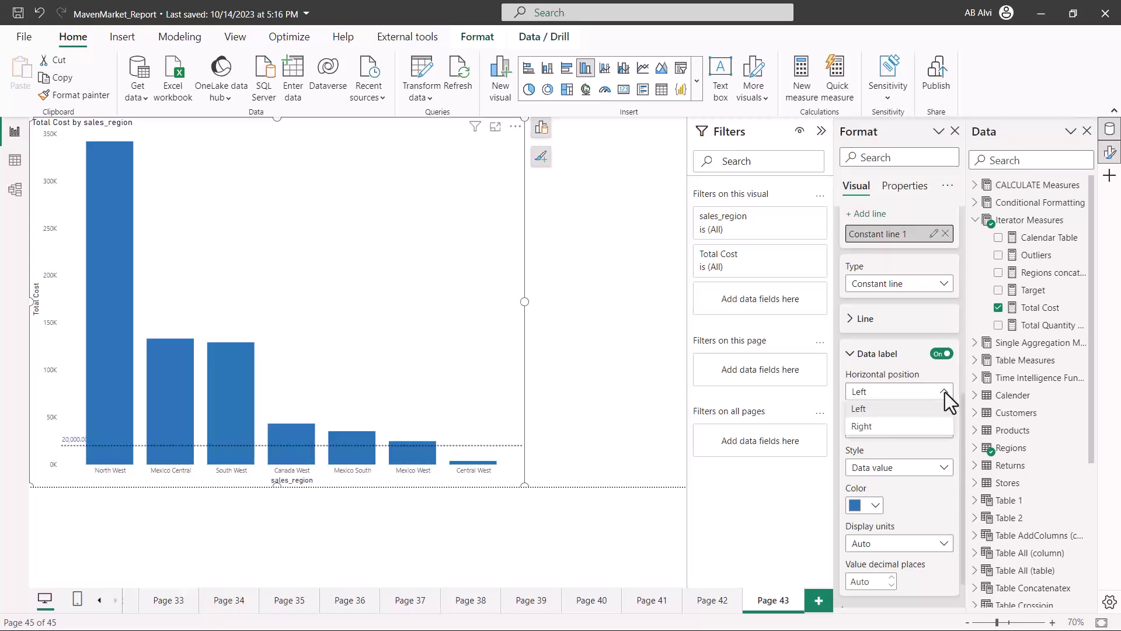
click(899, 426)
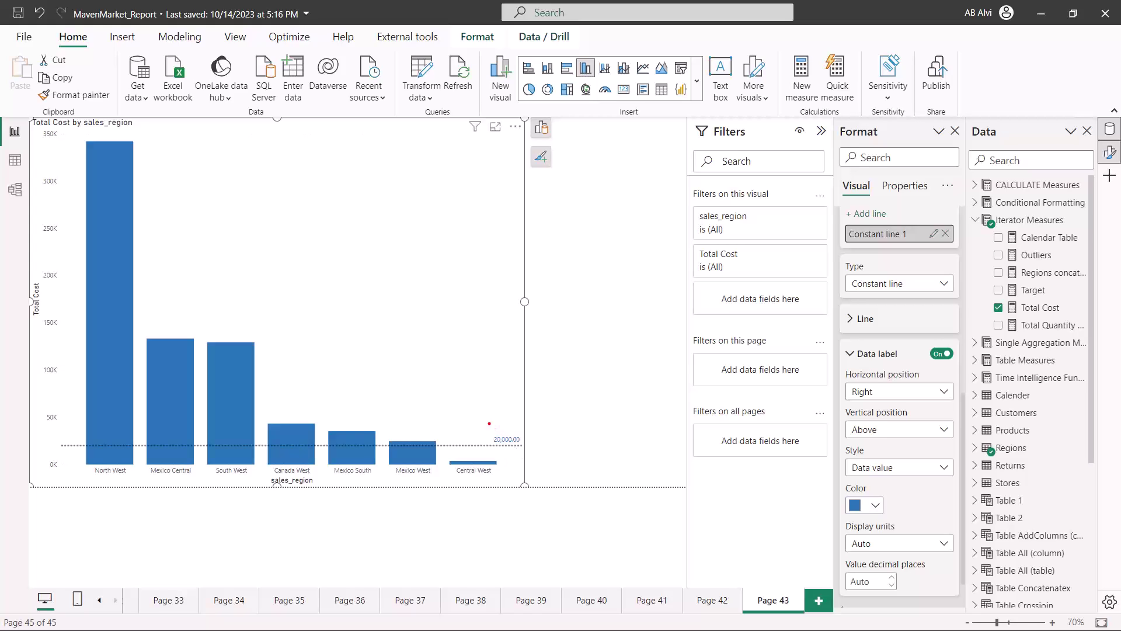
Set the constant line's data label style to Both, collapse the label settings and open the choices for the line type
drag(485, 423, 535, 454)
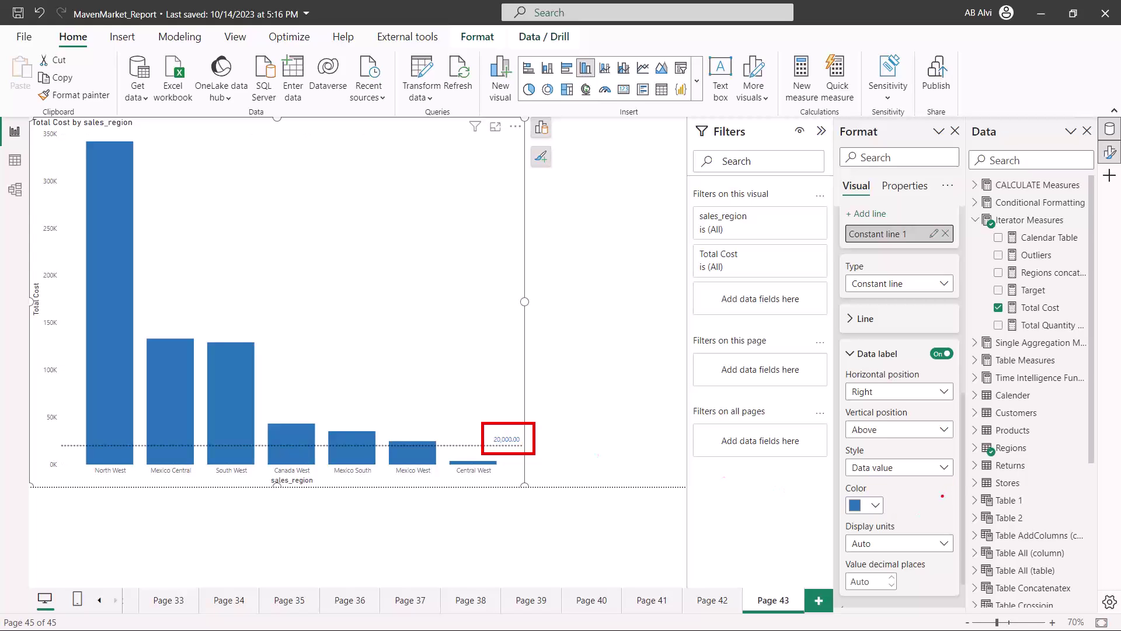
click(941, 471)
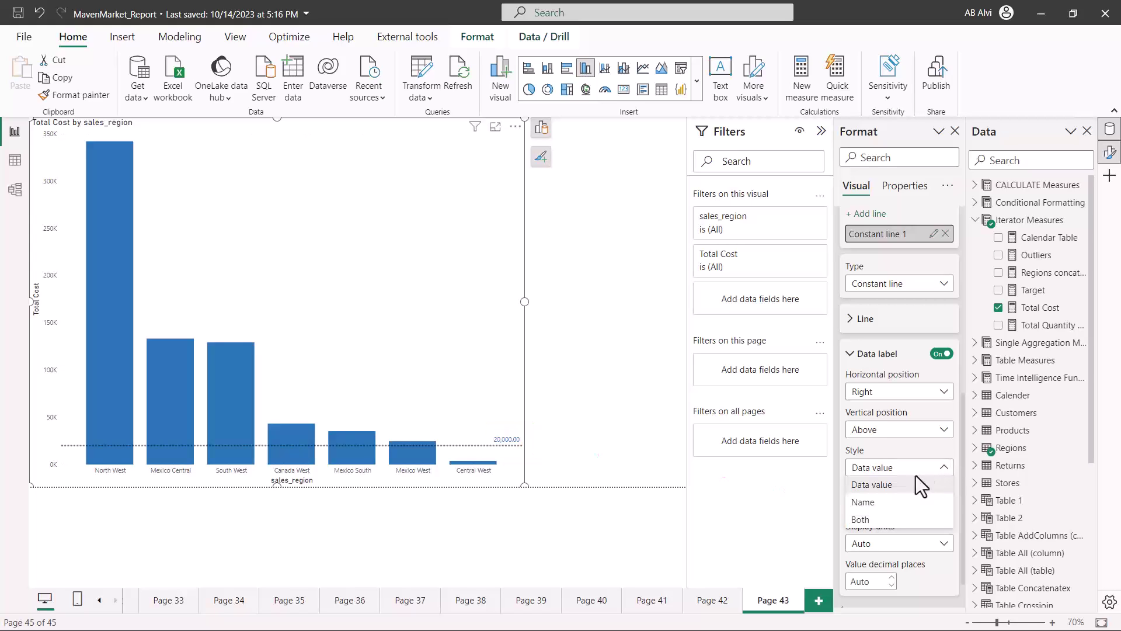
click(886, 520)
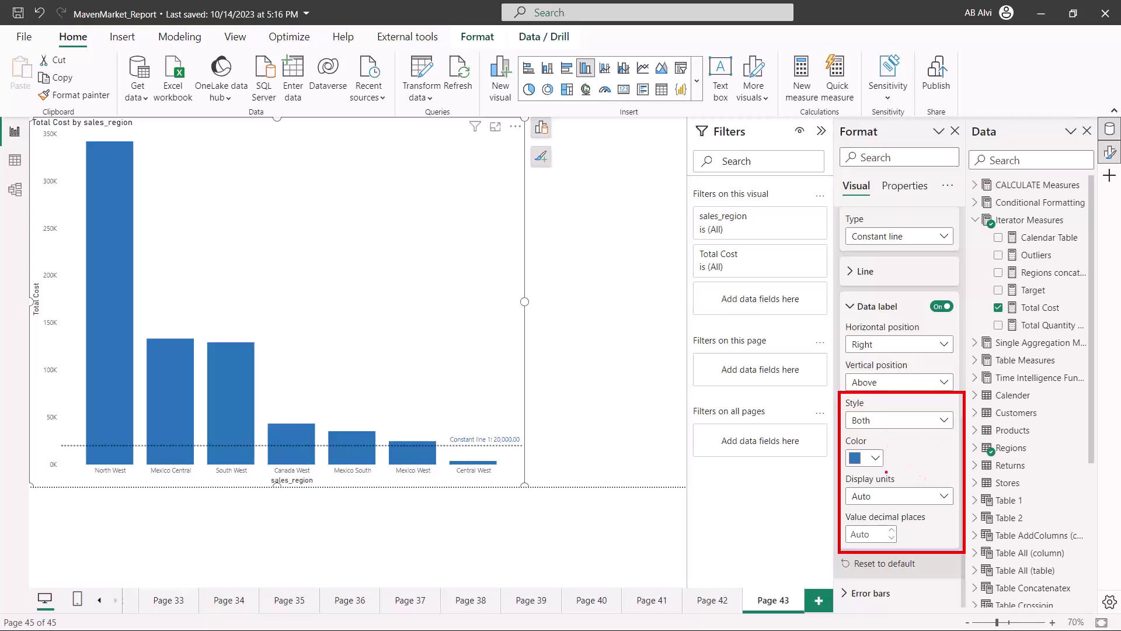
click(850, 310)
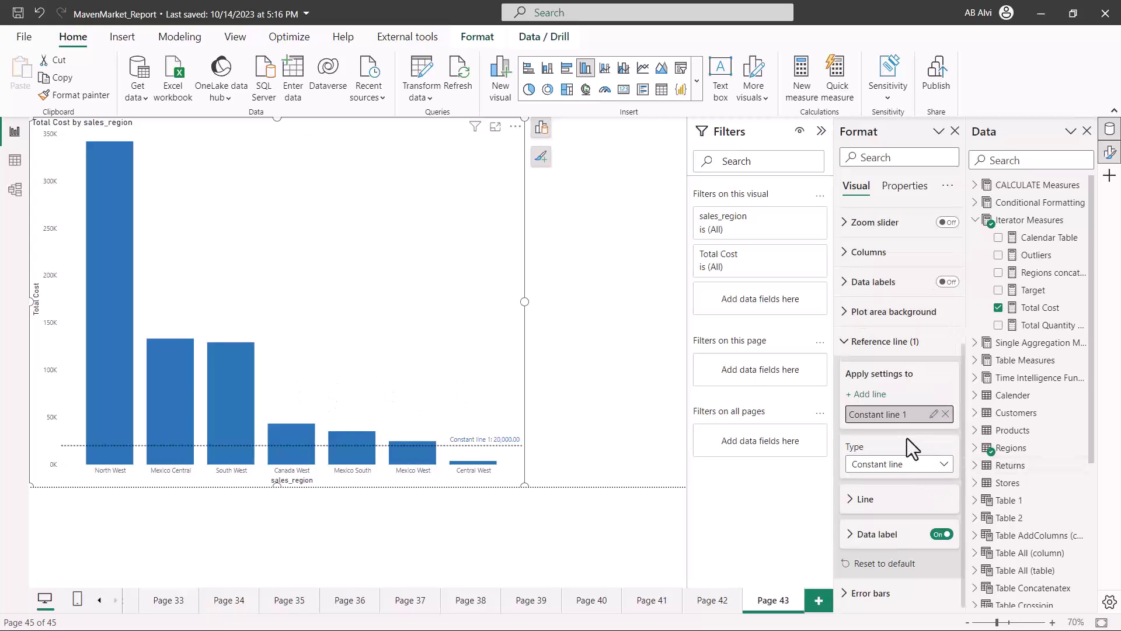
click(943, 465)
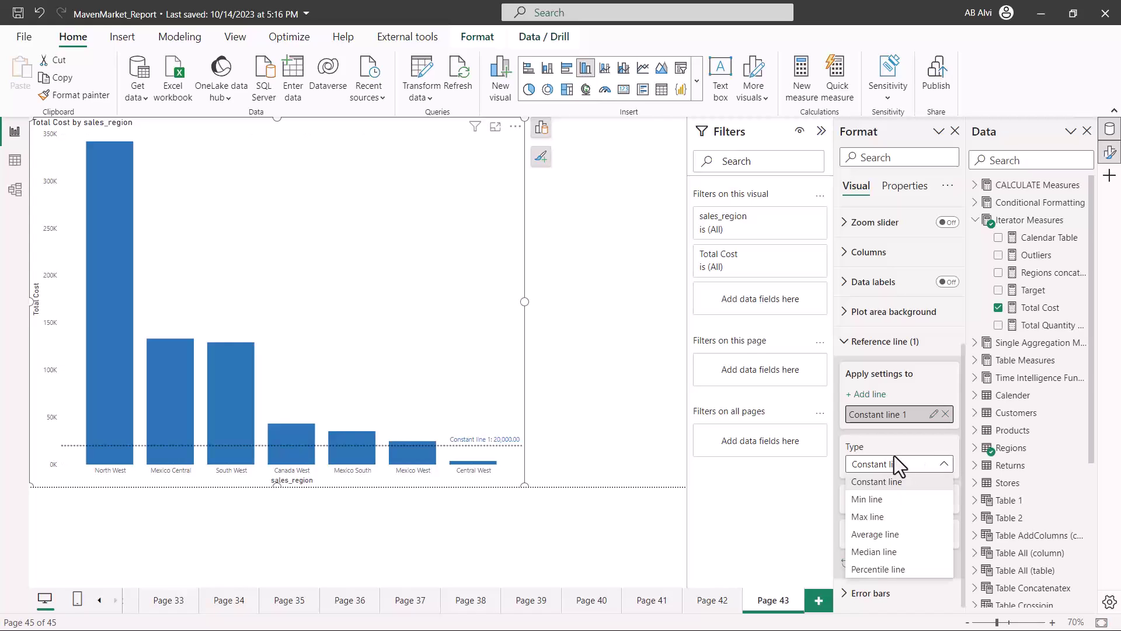
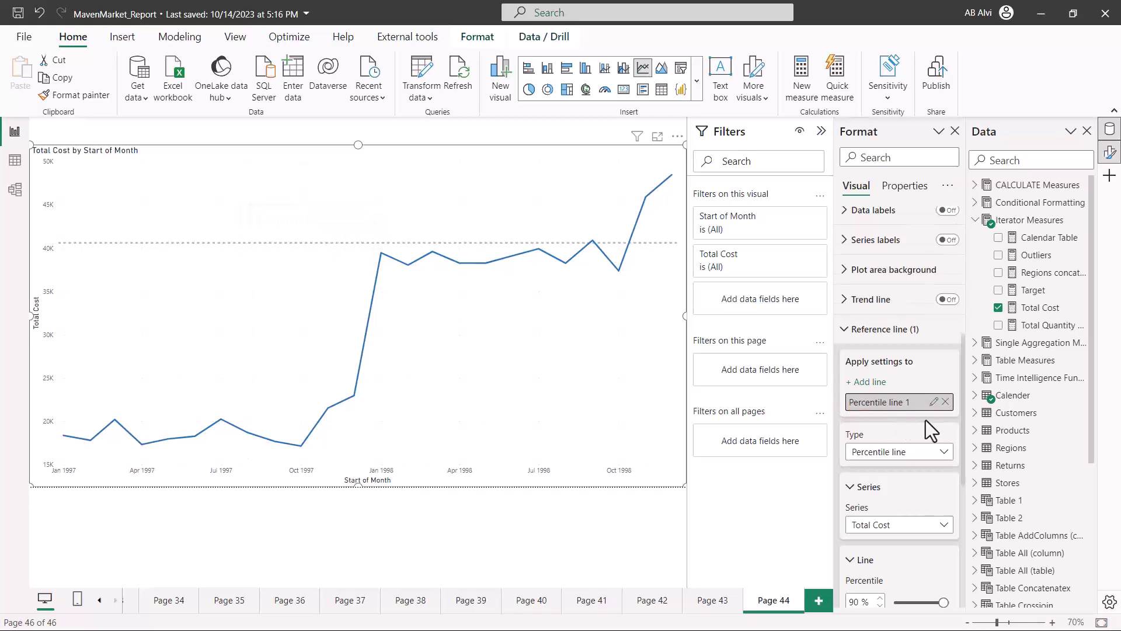
Turn on the data label for the percentile line on the Total Cost by Start of Month line chart and expand its settings
scroll(902, 419, down, 5)
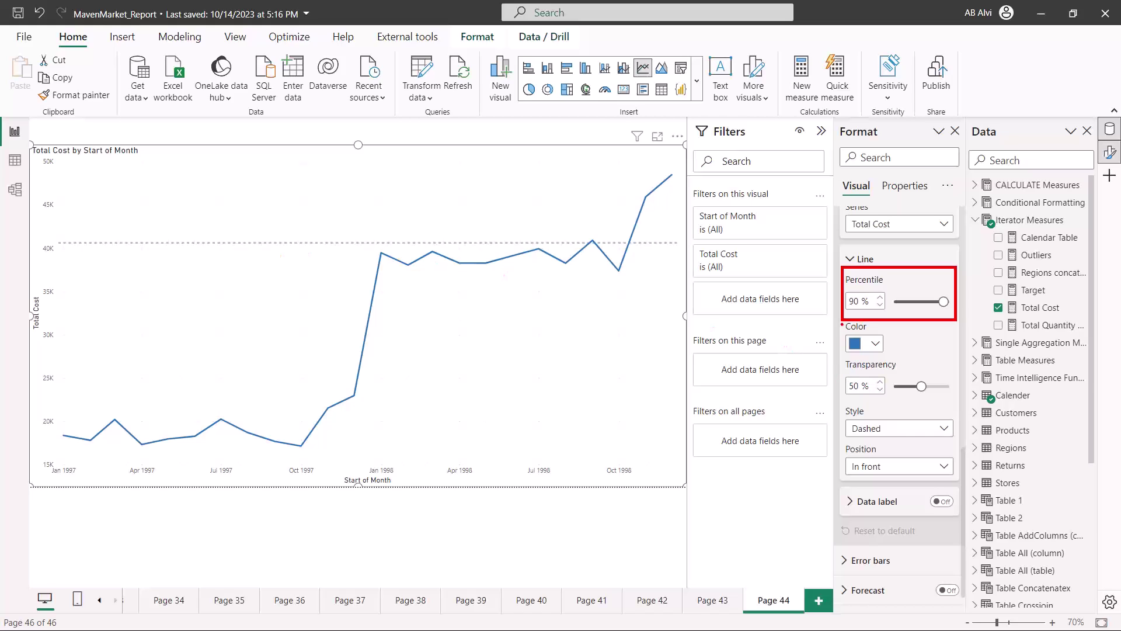
mouse_move(843, 324)
mouse_down()
mouse_move(925, 484)
mouse_move(959, 489)
mouse_up()
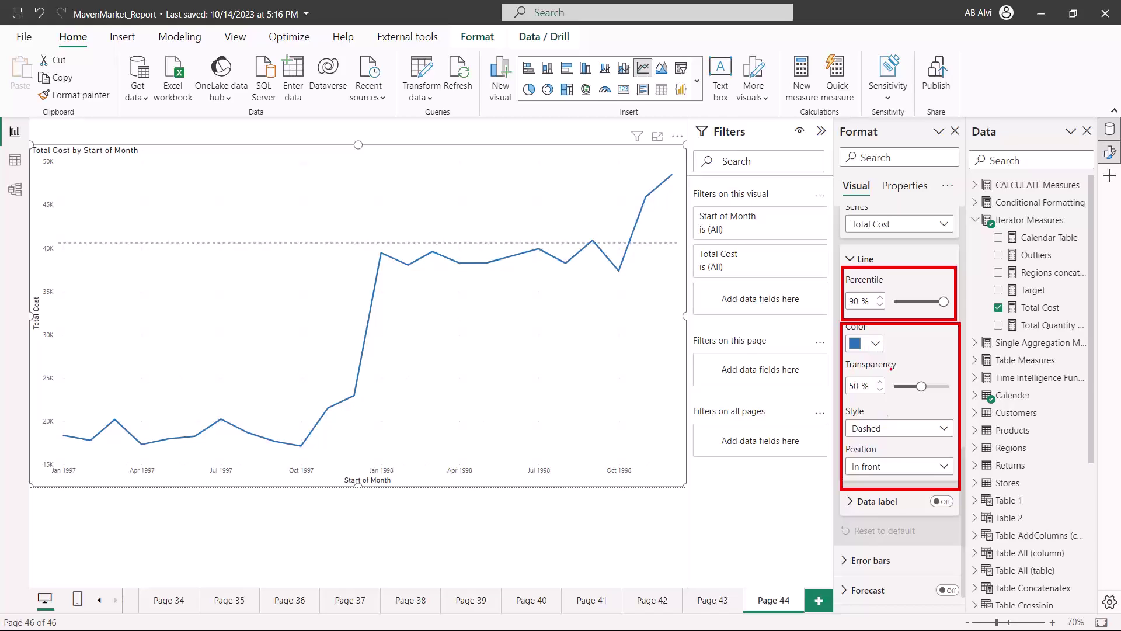
click(941, 502)
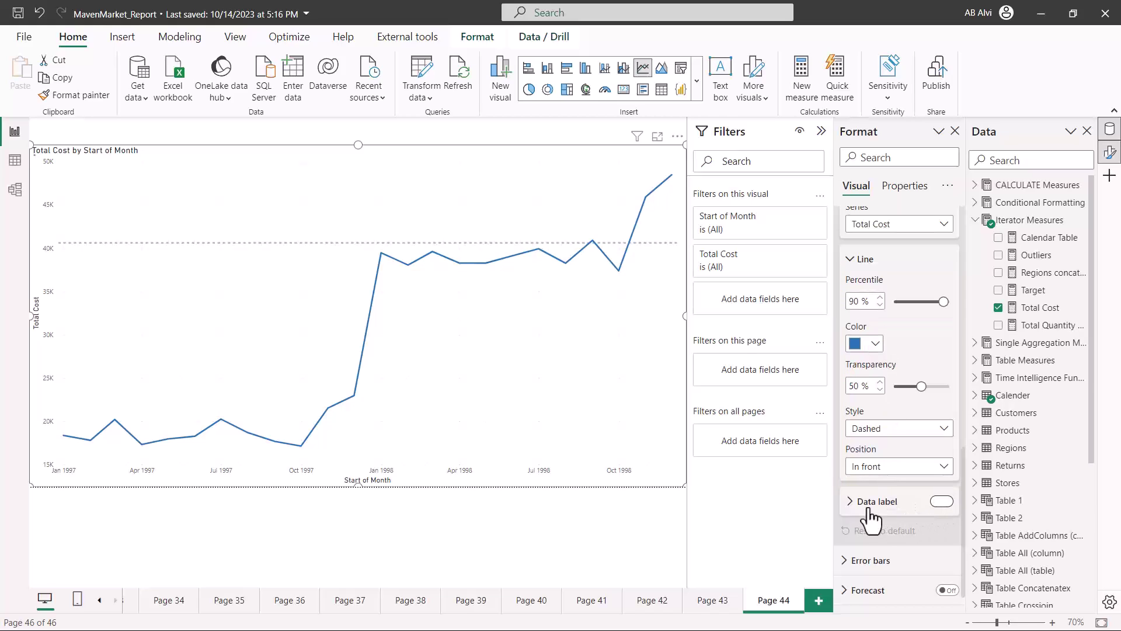
click(851, 504)
scroll(906, 468, down, 1)
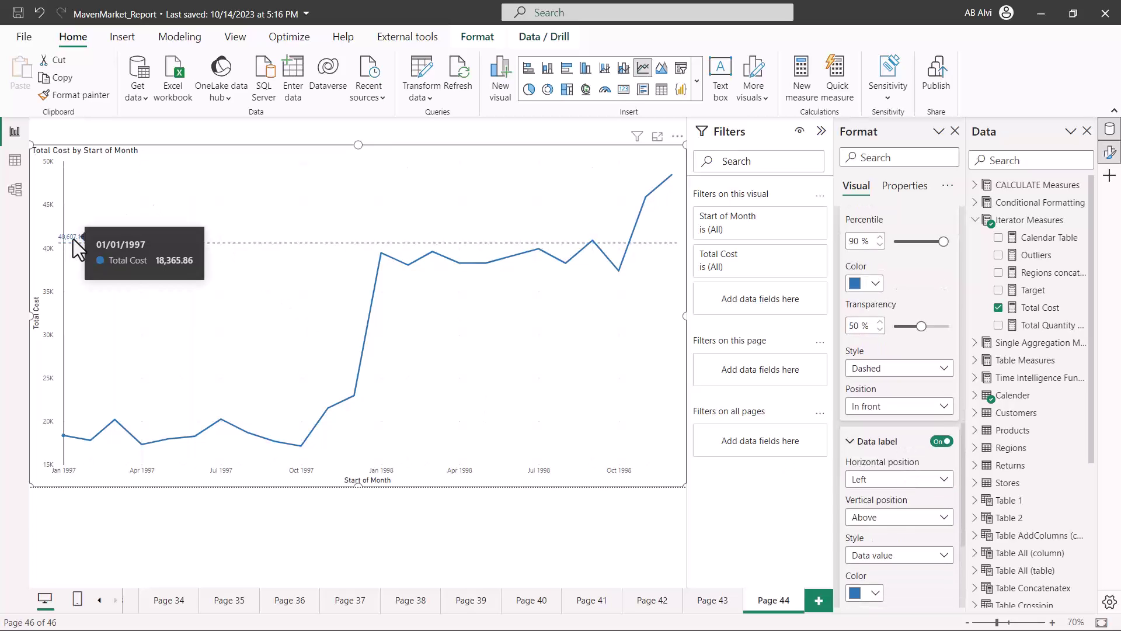
scroll(899, 450, down, 4)
Review the reference line types available for the Total Cost by Start of Month line chart
scroll(898, 450, up, 6)
scroll(899, 447, up, 3)
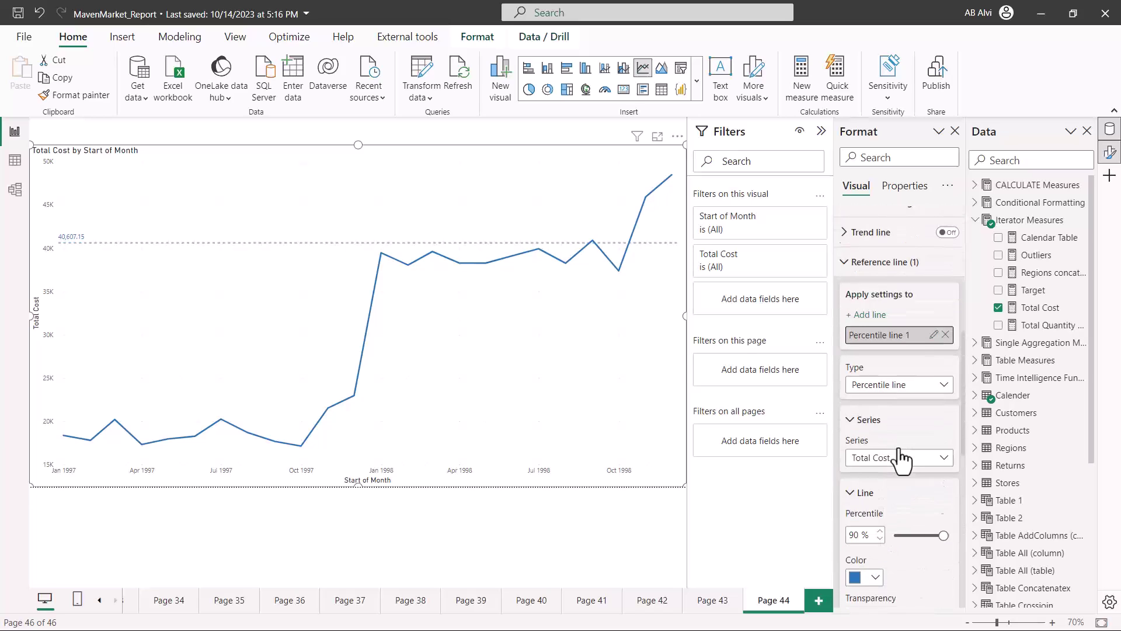
click(944, 392)
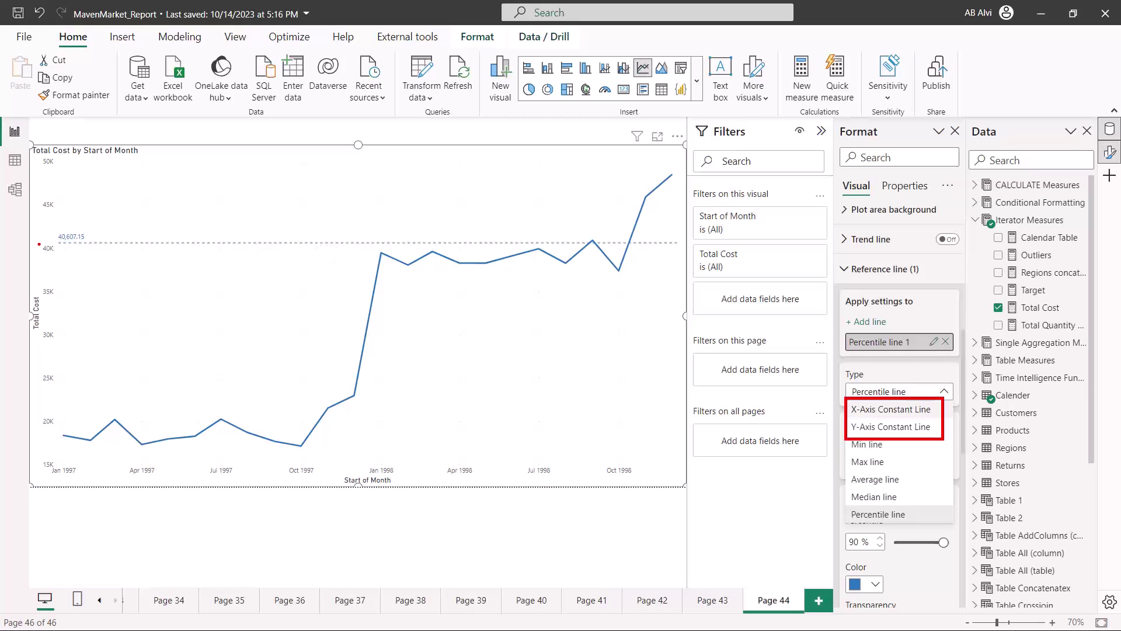
drag(59, 241, 98, 242)
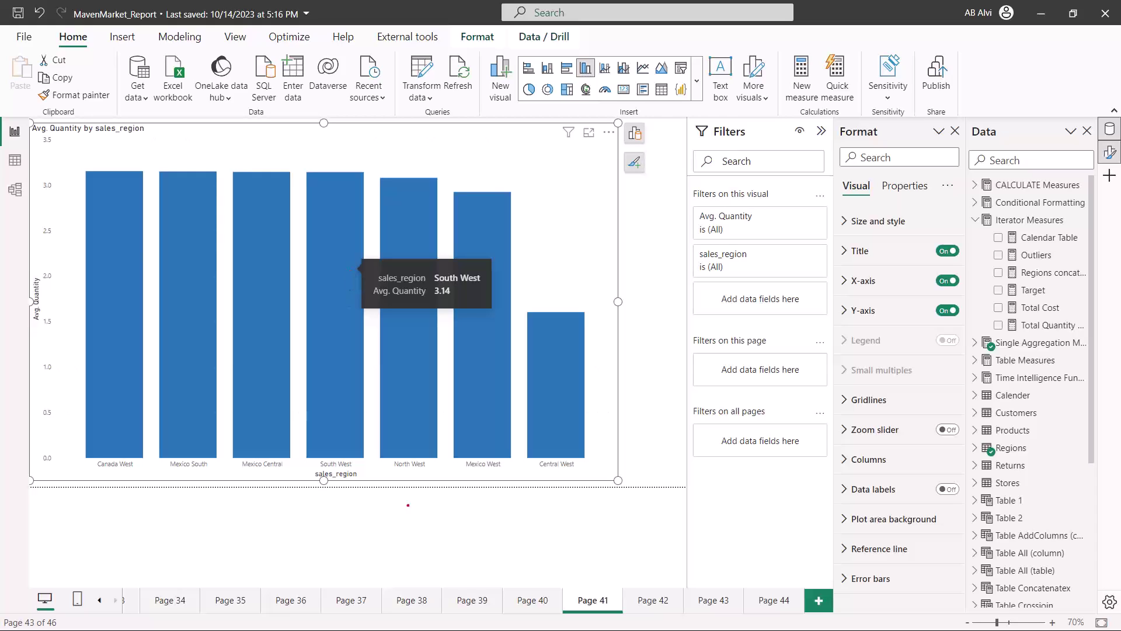
drag(316, 484, 368, 484)
drag(44, 274, 43, 326)
drag(107, 138, 105, 233)
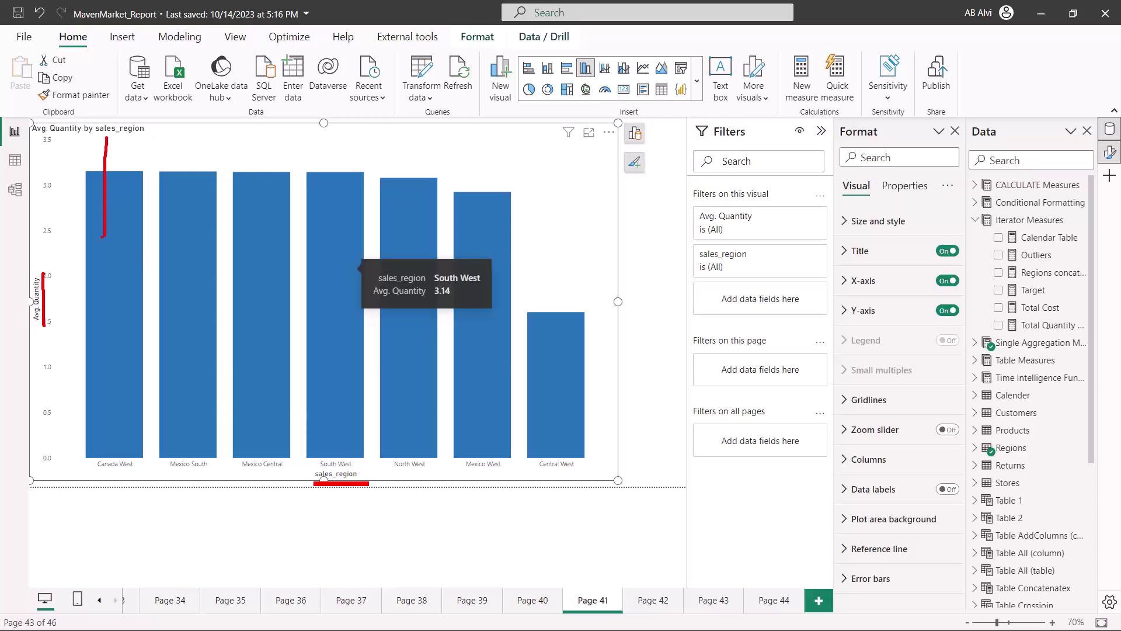
drag(104, 138, 117, 138)
key(Escape)
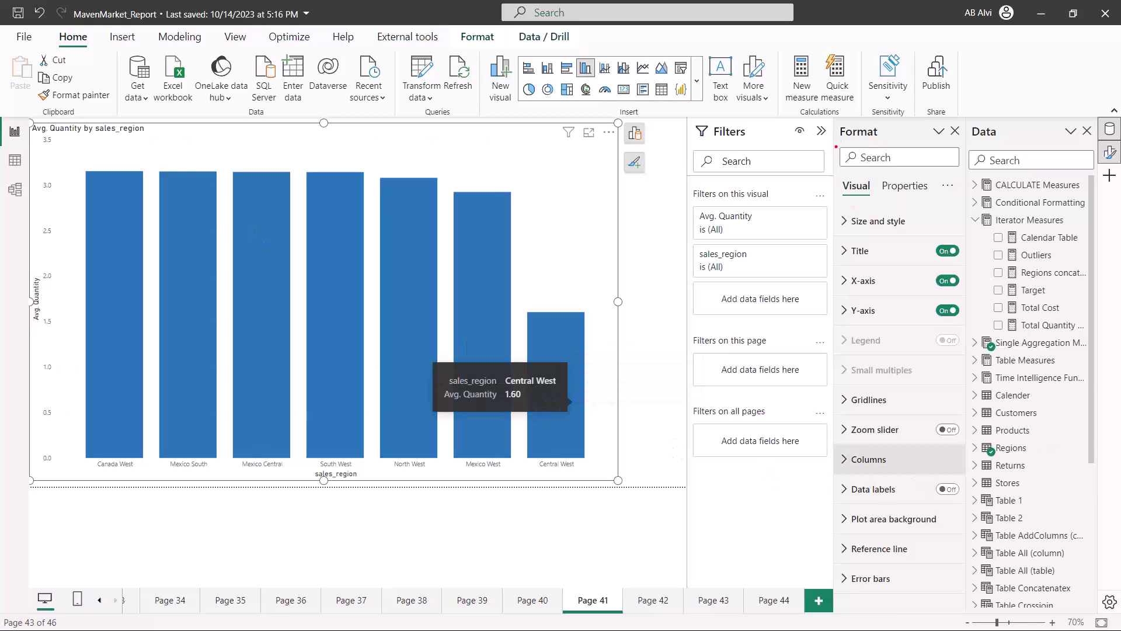
drag(839, 122, 887, 147)
key(Escape)
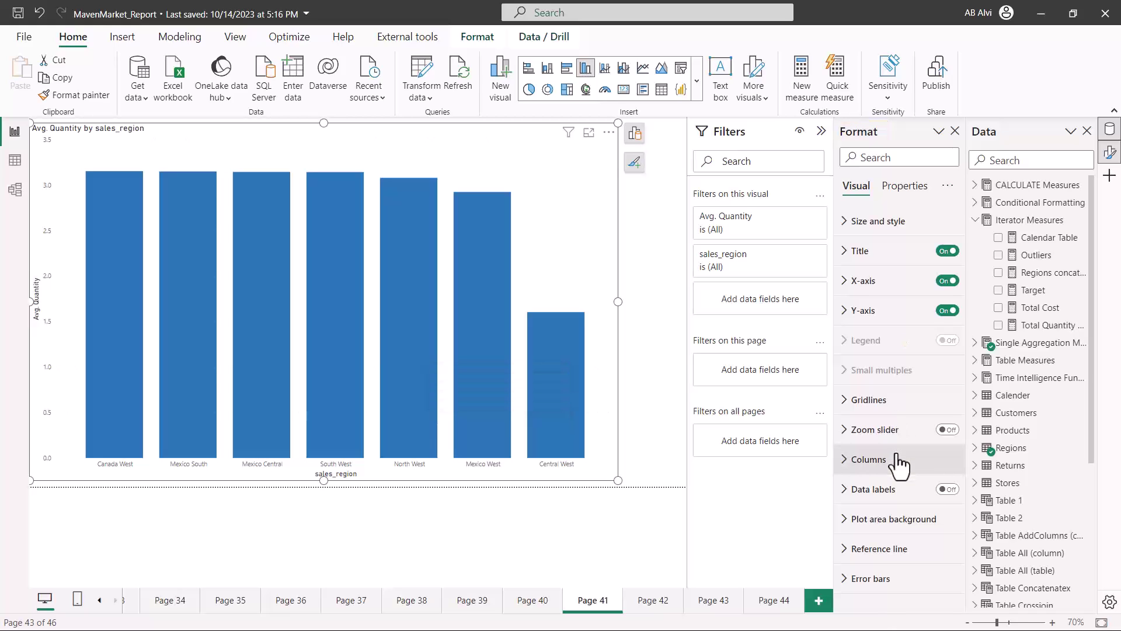
Enable error bars for the Avg. Quantity series on the column chart, keeping the type as By field
click(845, 582)
scroll(893, 510, down, 4)
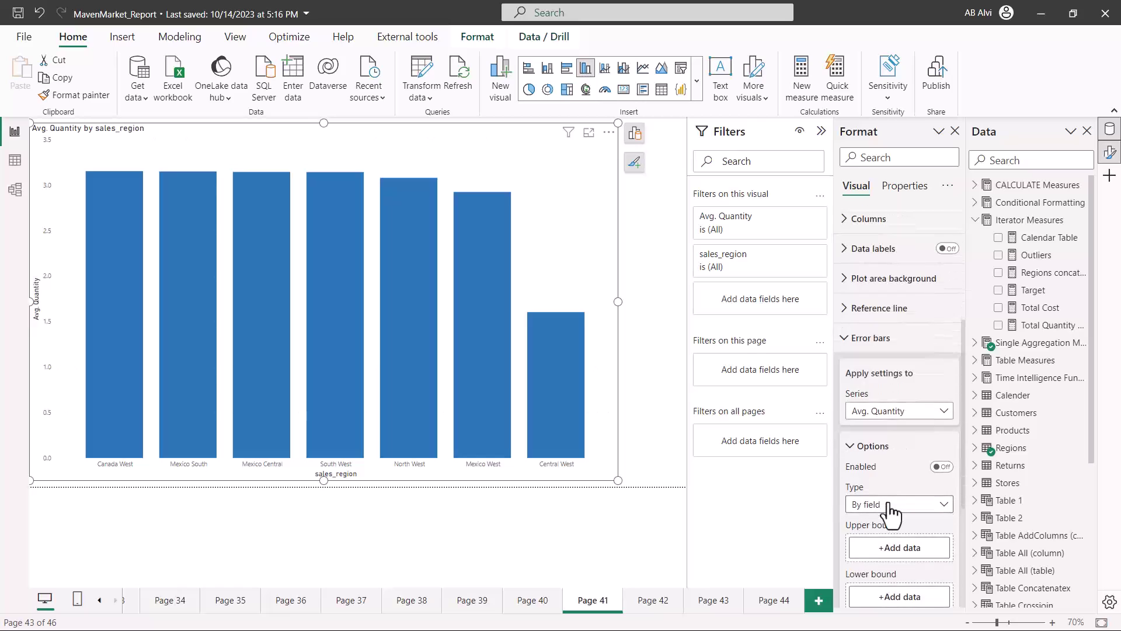
scroll(891, 512, down, 3)
scroll(892, 513, up, 2)
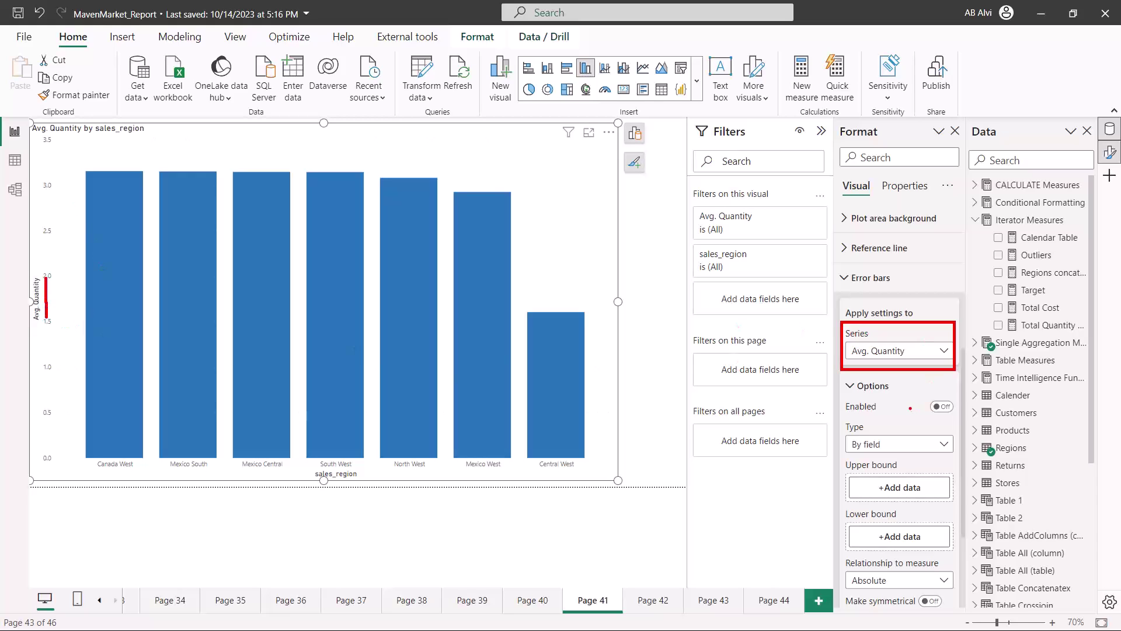
click(944, 408)
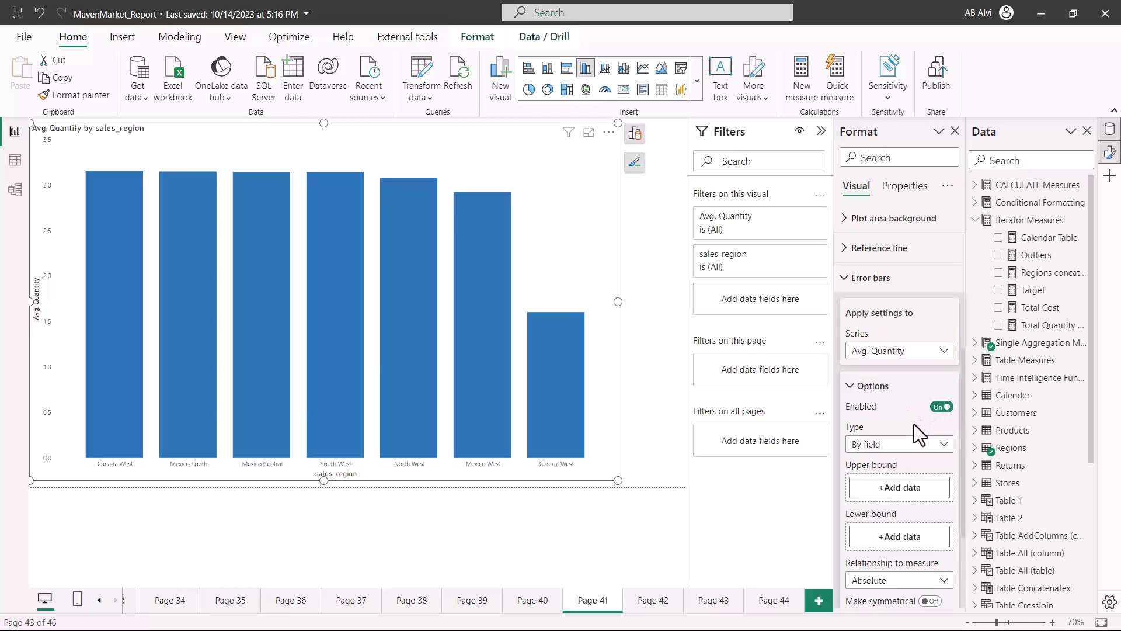
scroll(913, 433, down, 1)
click(944, 386)
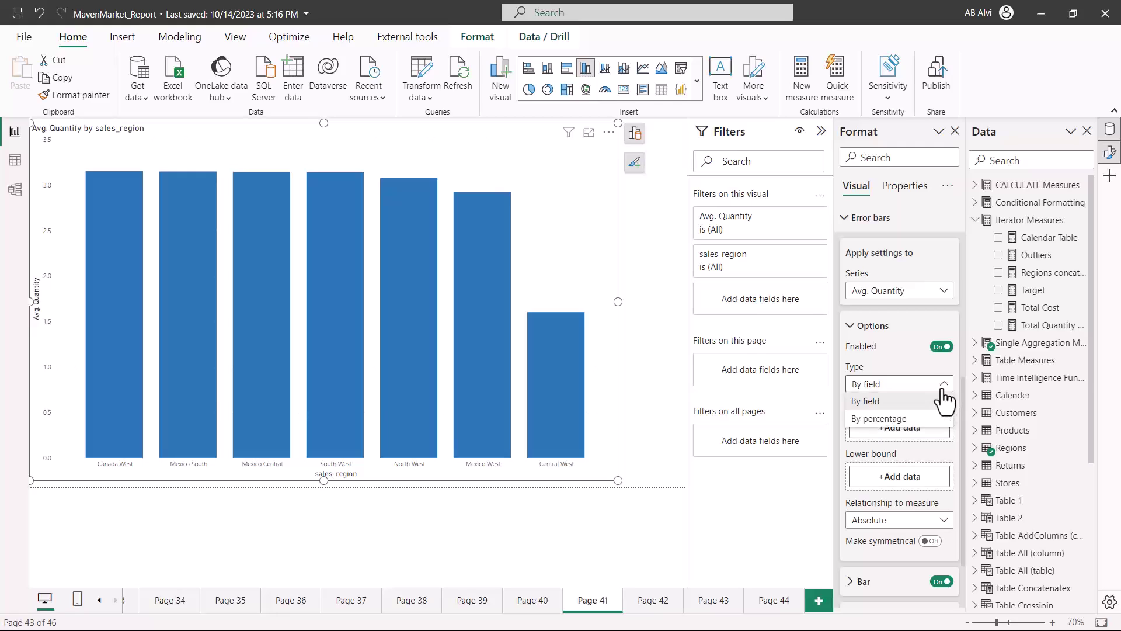
click(858, 384)
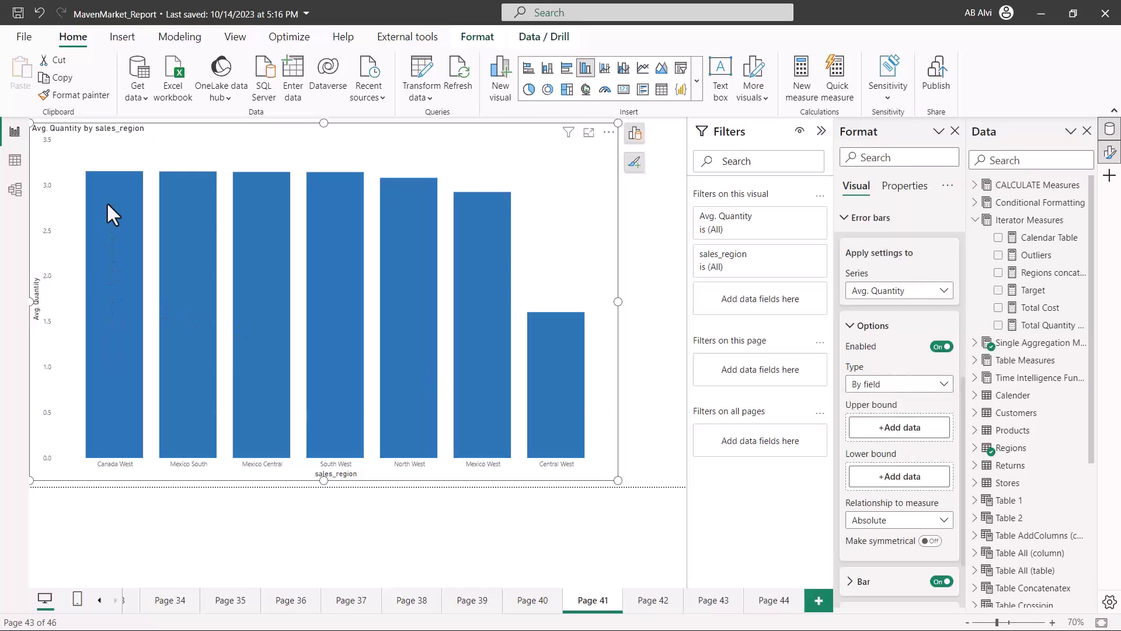
mouse_move(109, 191)
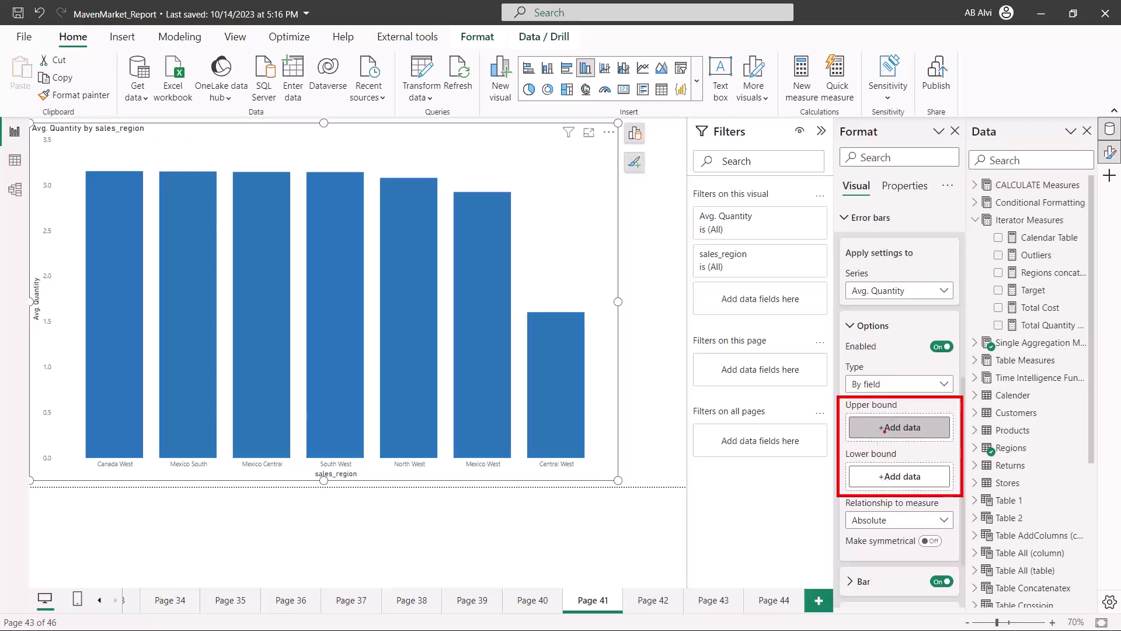
drag(854, 411, 878, 413)
drag(855, 463, 895, 461)
drag(47, 280, 41, 323)
key(Escape)
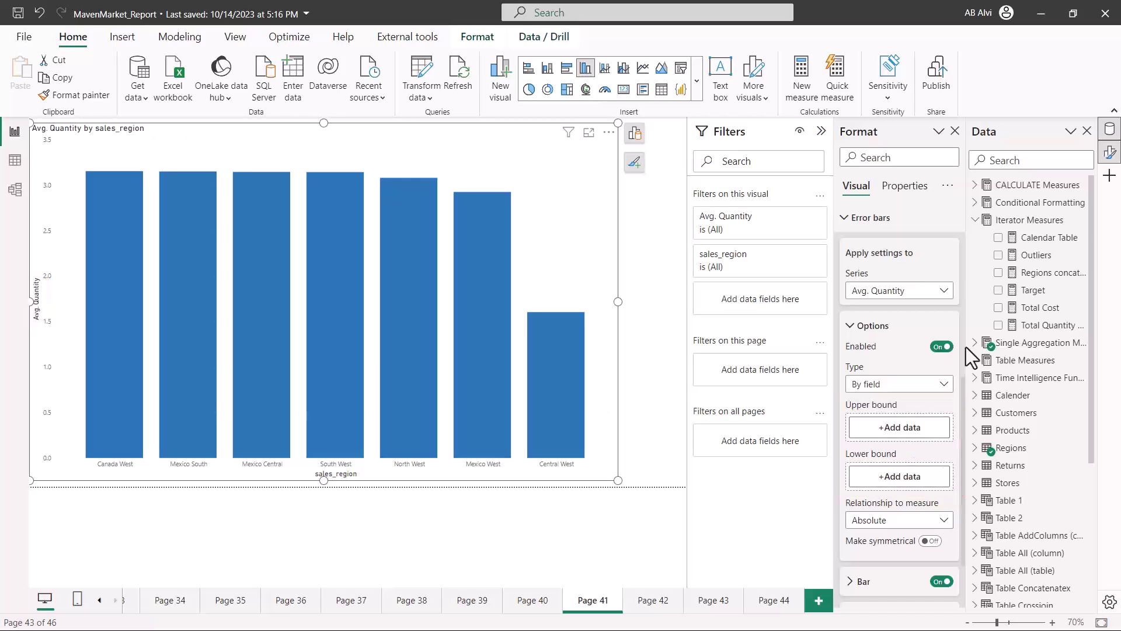
Assign Max Quantity as the error bars' upper bound and Min Quantity as their lower bound from the Single Aggregation Measures
click(975, 220)
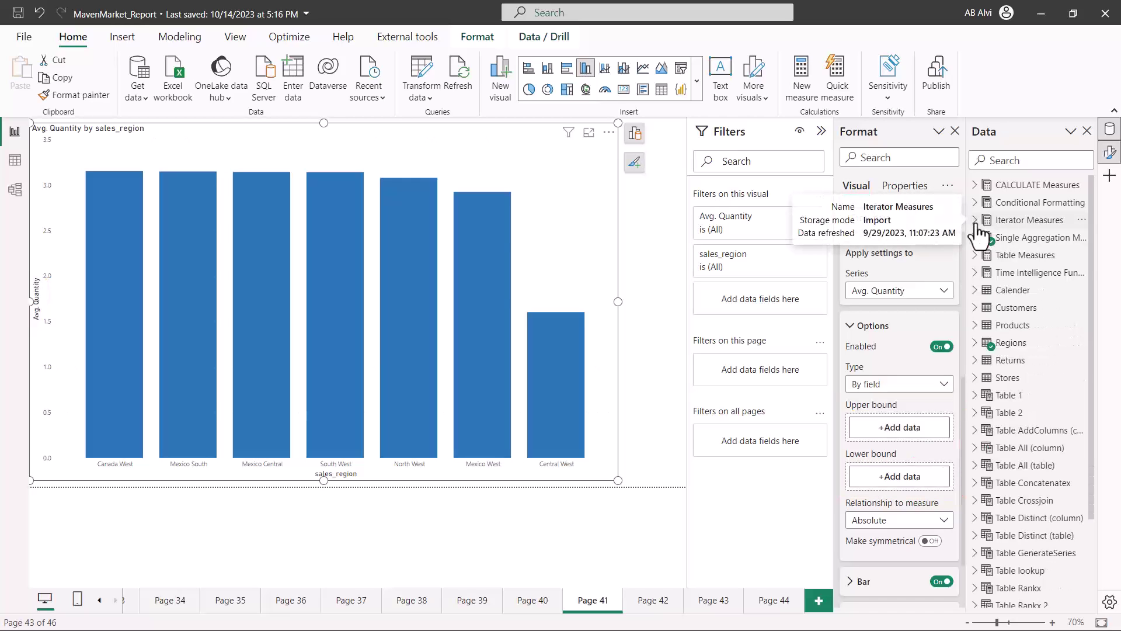
click(975, 237)
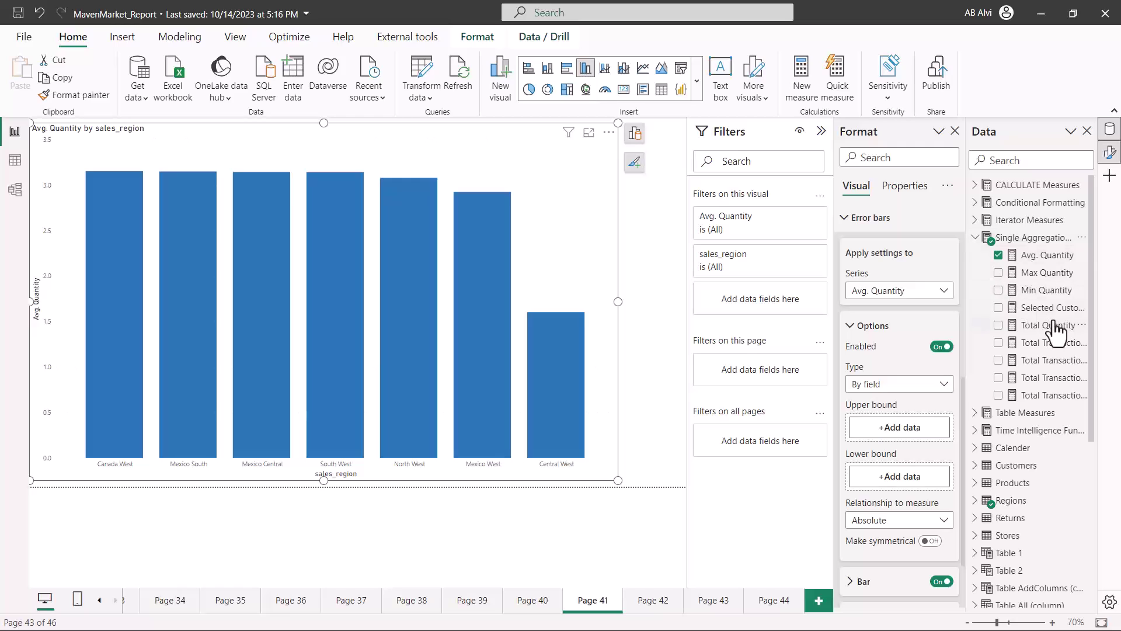
drag(1050, 284, 928, 426)
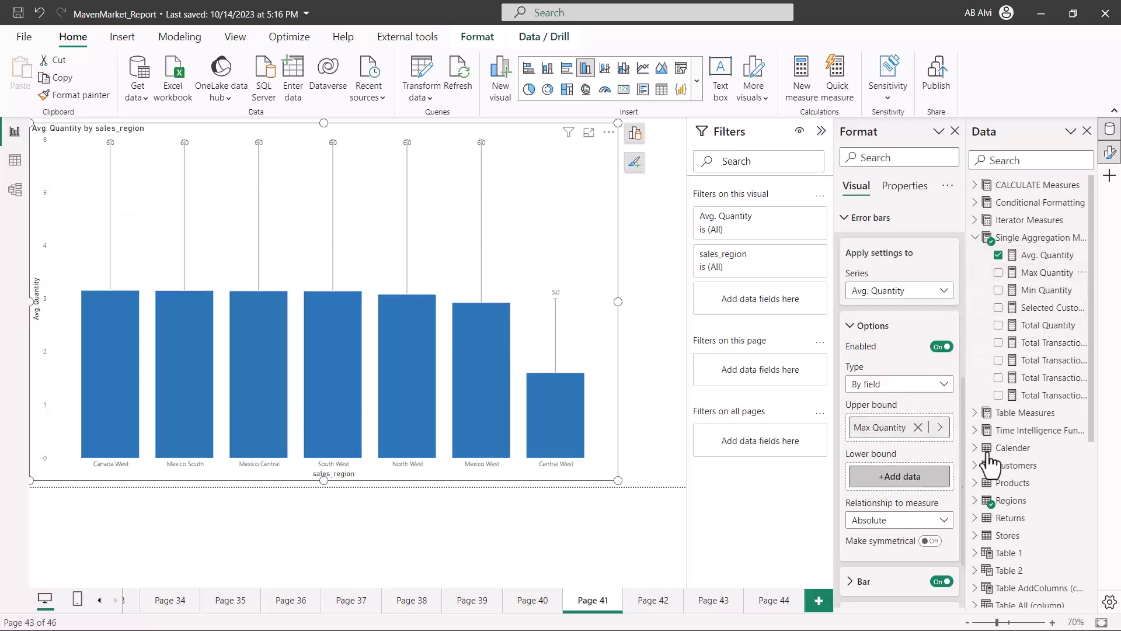
drag(1043, 290, 912, 474)
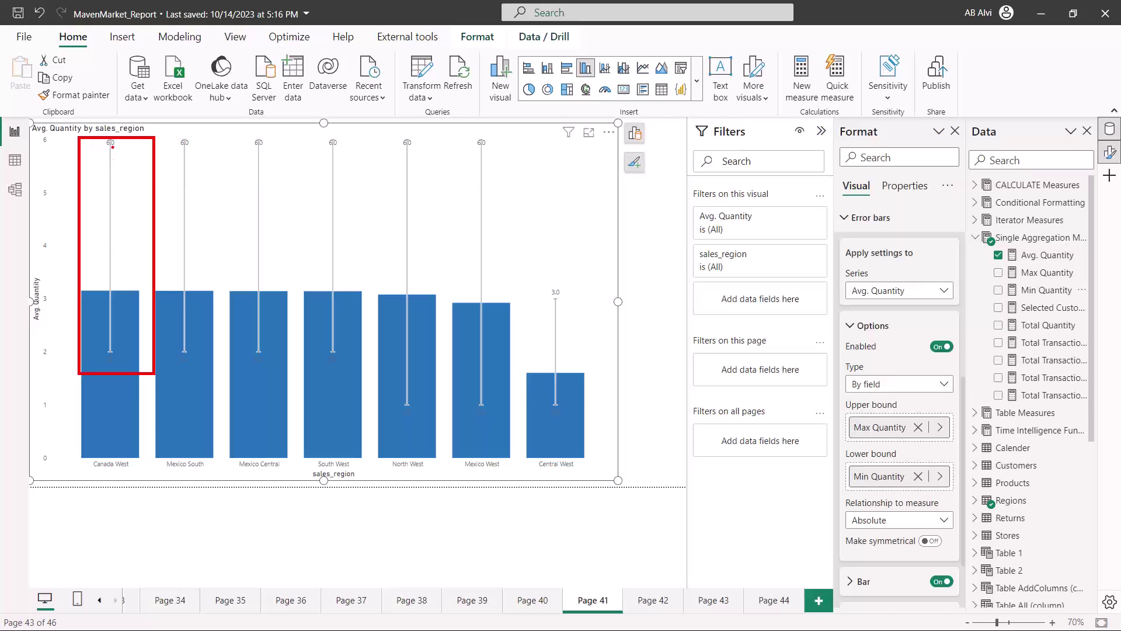
drag(101, 150, 115, 150)
drag(105, 364, 121, 365)
drag(119, 144, 137, 143)
drag(120, 354, 141, 339)
drag(389, 422, 414, 420)
drag(566, 301, 572, 292)
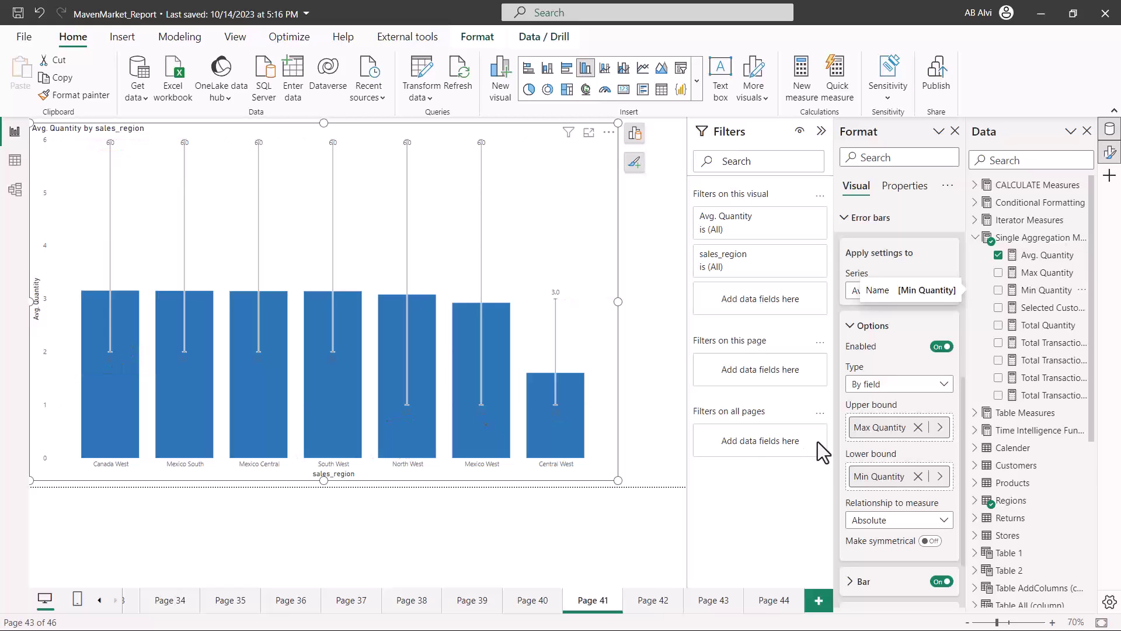
Review the relationship to measure choices for the error bars, keeping Absolute
scroll(911, 457, down, 3)
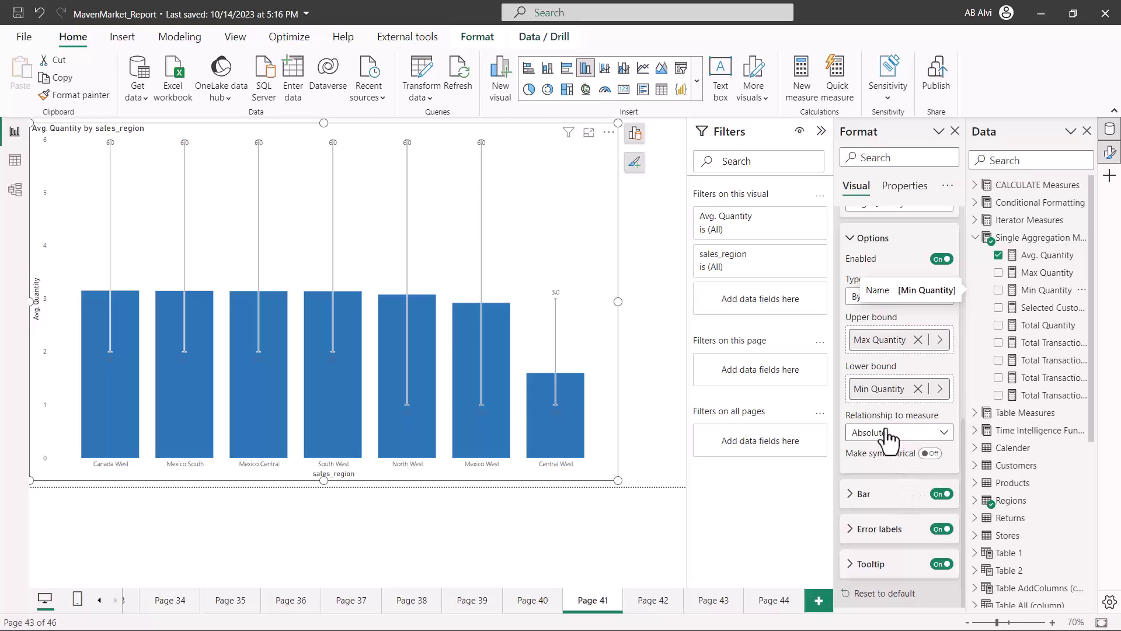
click(944, 435)
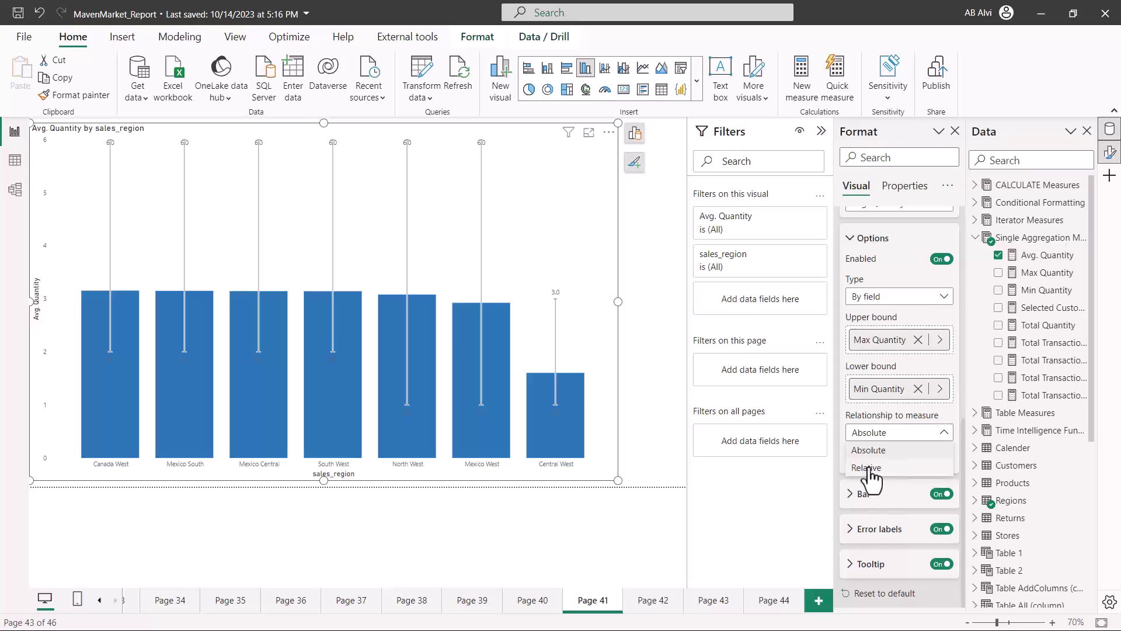
click(867, 431)
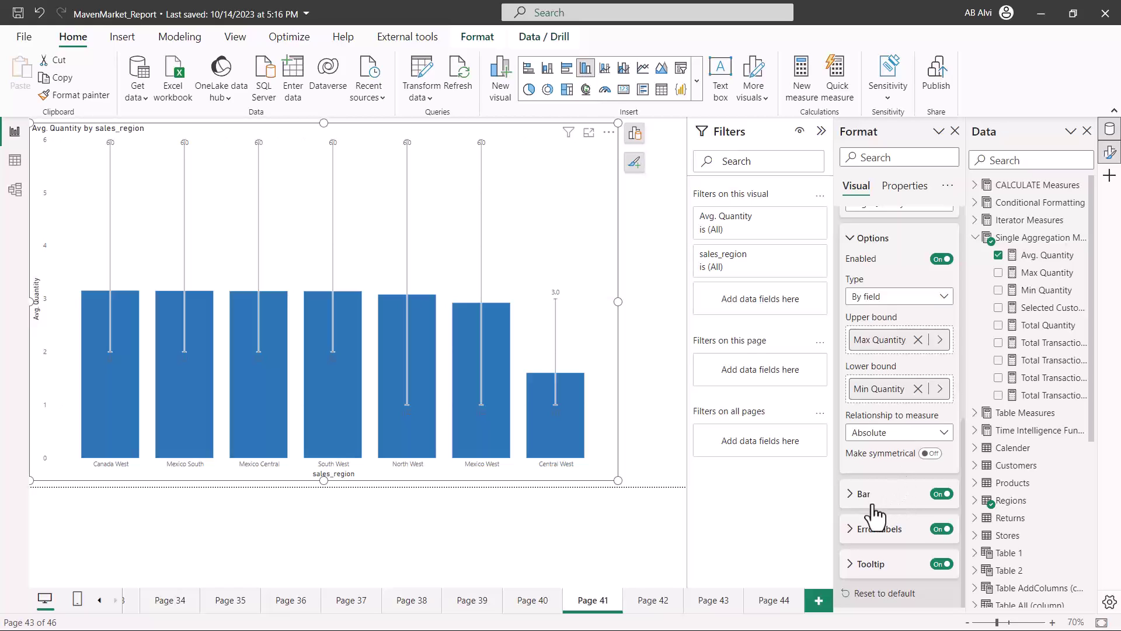
Set the error bars' color to black and their width to 2, and review the marker shapes without changing the current one
click(889, 495)
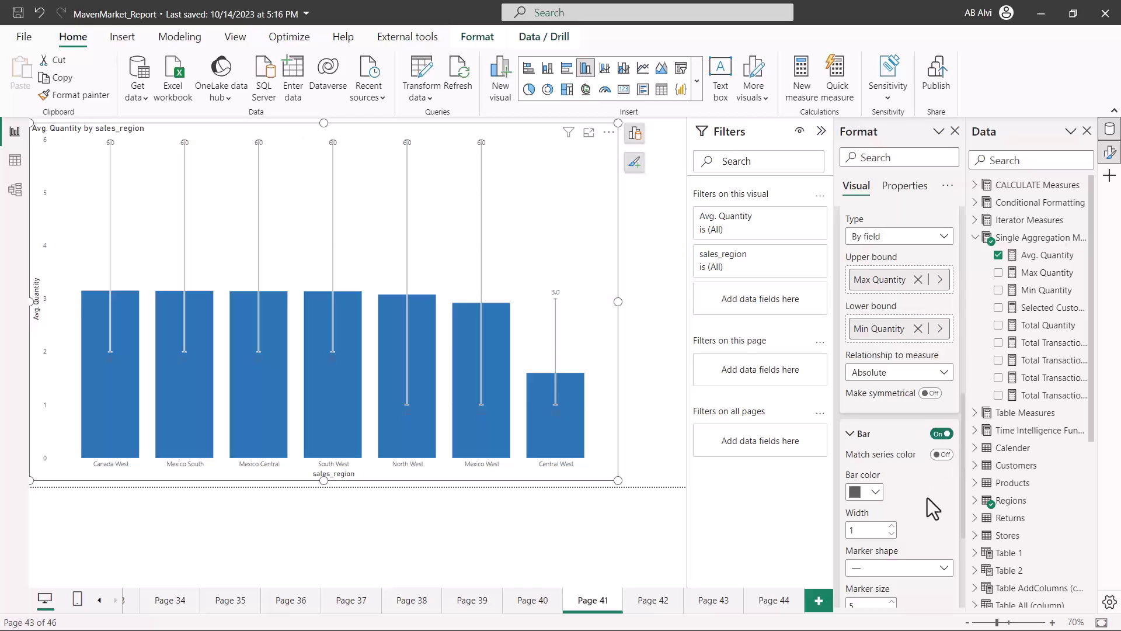
scroll(928, 498, down, 1)
scroll(927, 498, down, 1)
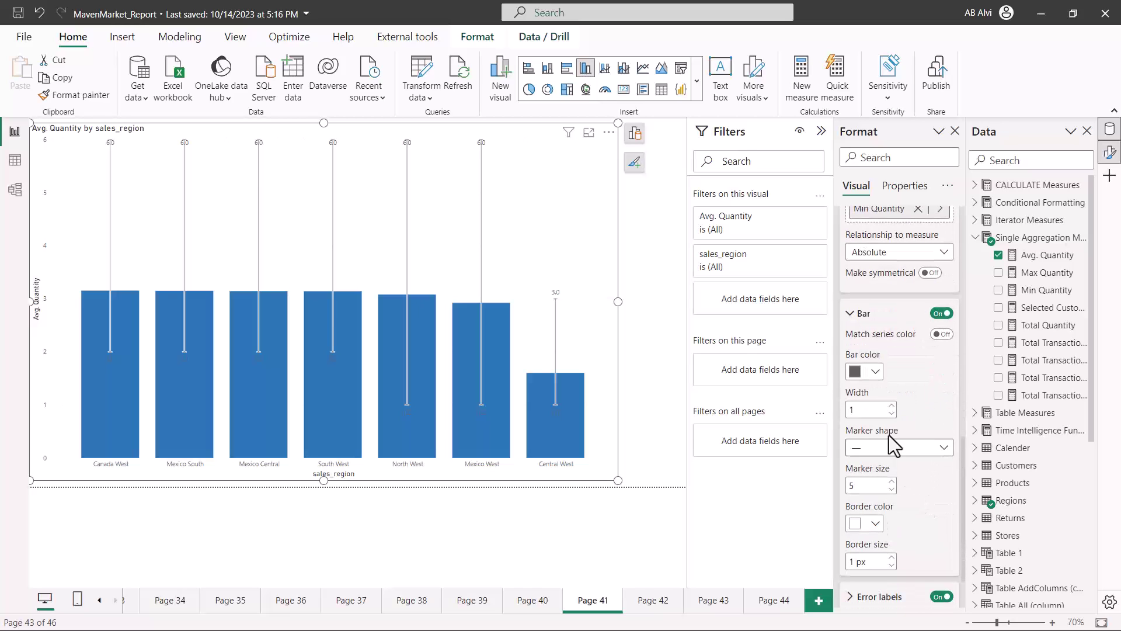
click(876, 374)
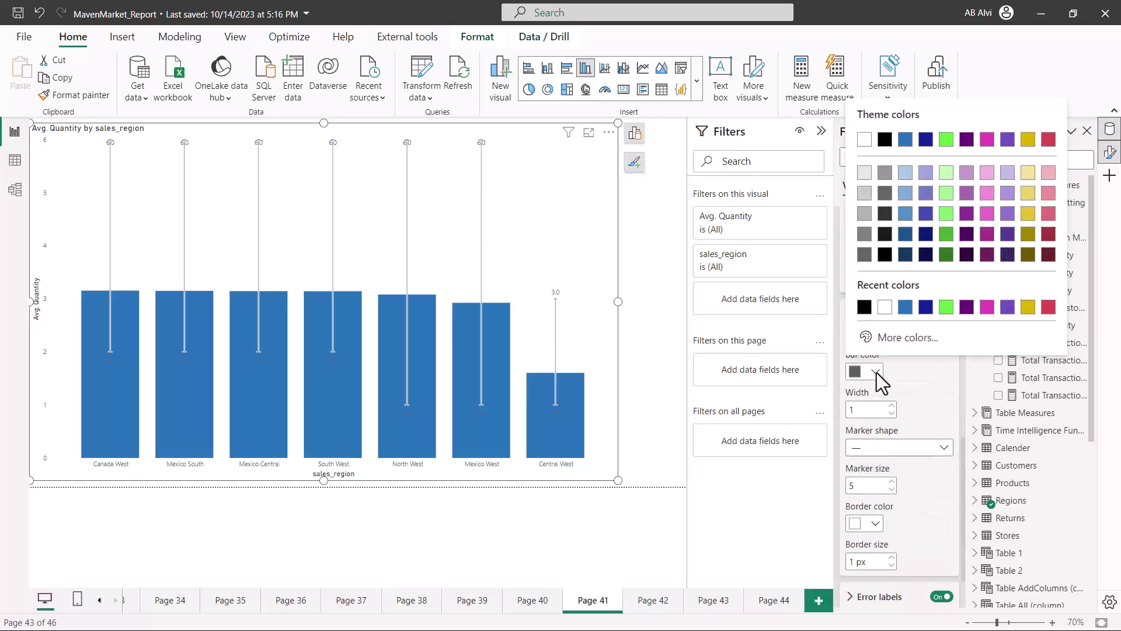
click(865, 308)
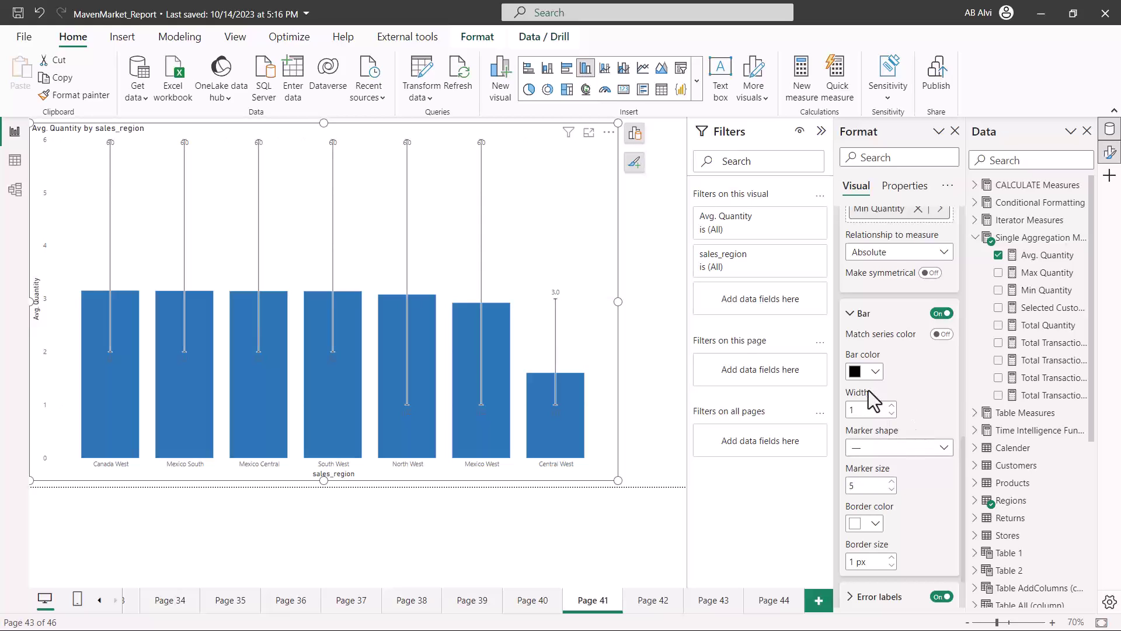
click(891, 405)
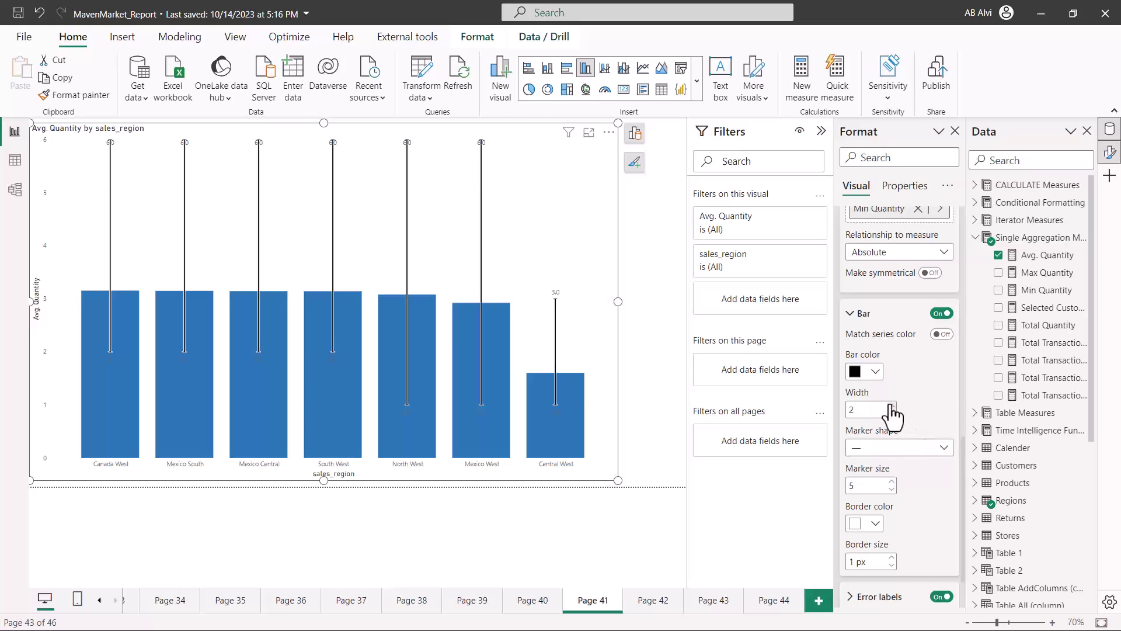
click(942, 448)
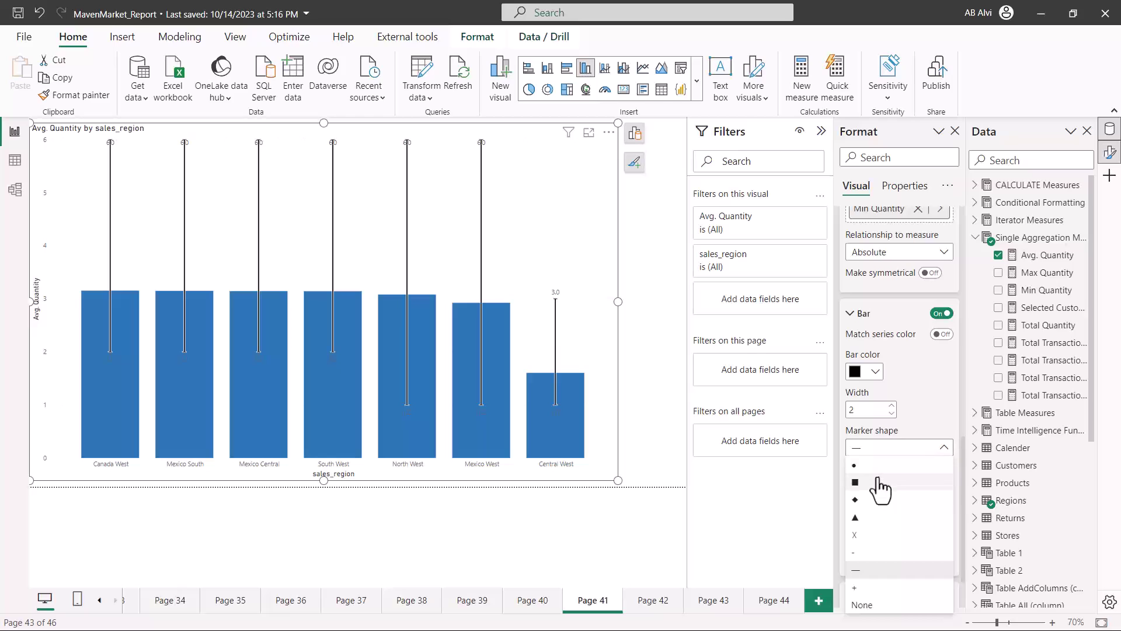
click(920, 408)
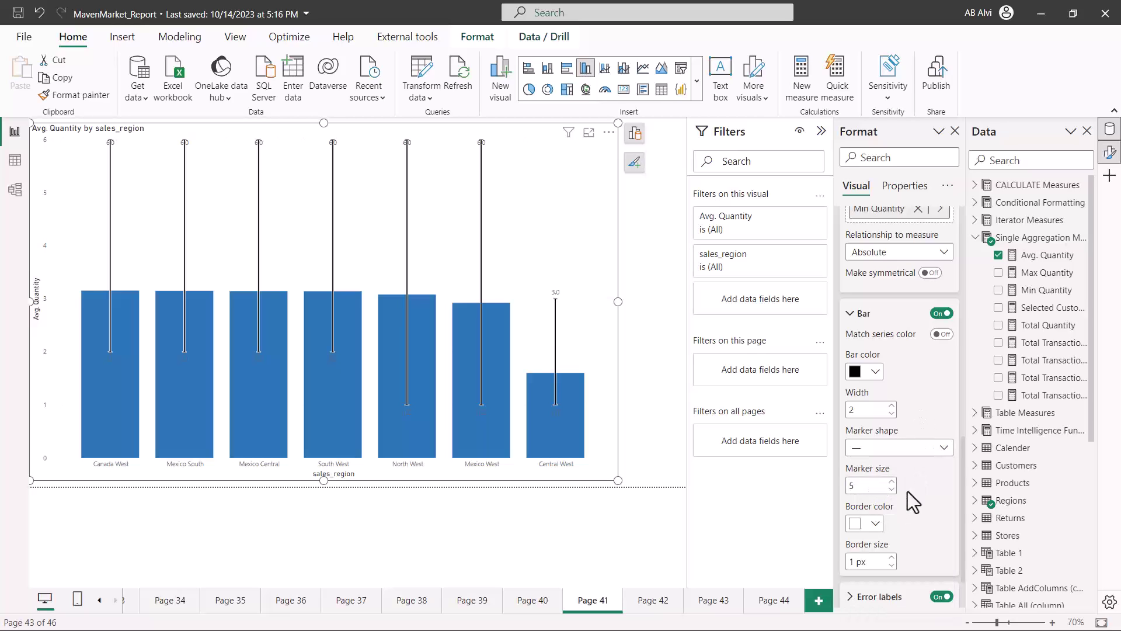
Set the color of the error labels to black and check the error bounds in a column's tooltip
scroll(917, 489, down, 2)
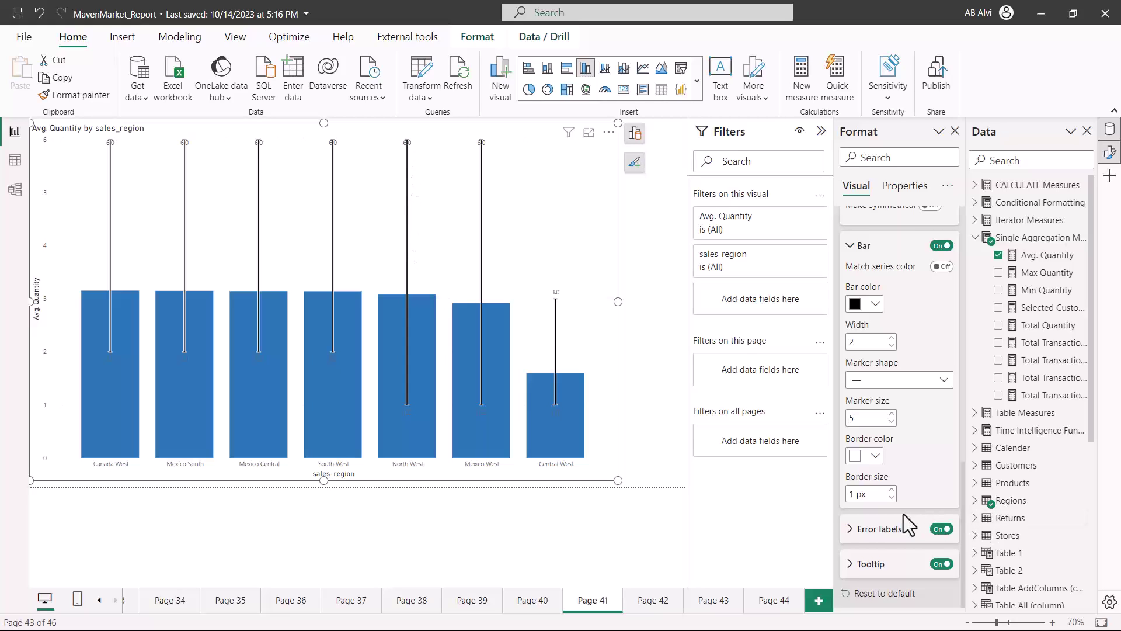
click(859, 531)
scroll(926, 489, down, 5)
scroll(926, 488, down, 2)
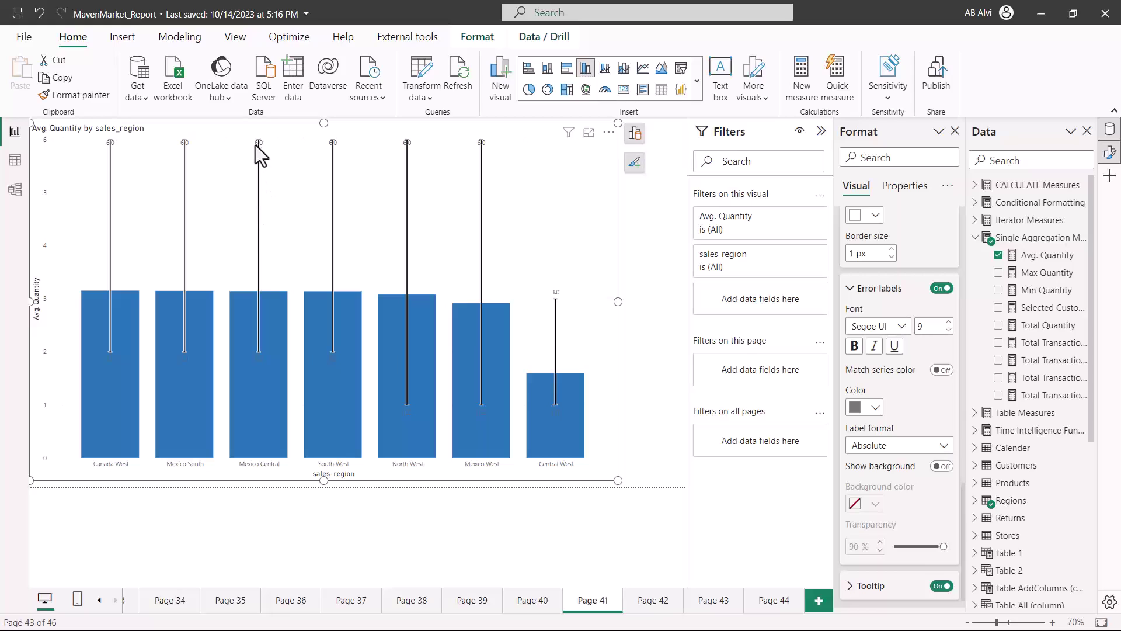
click(875, 409)
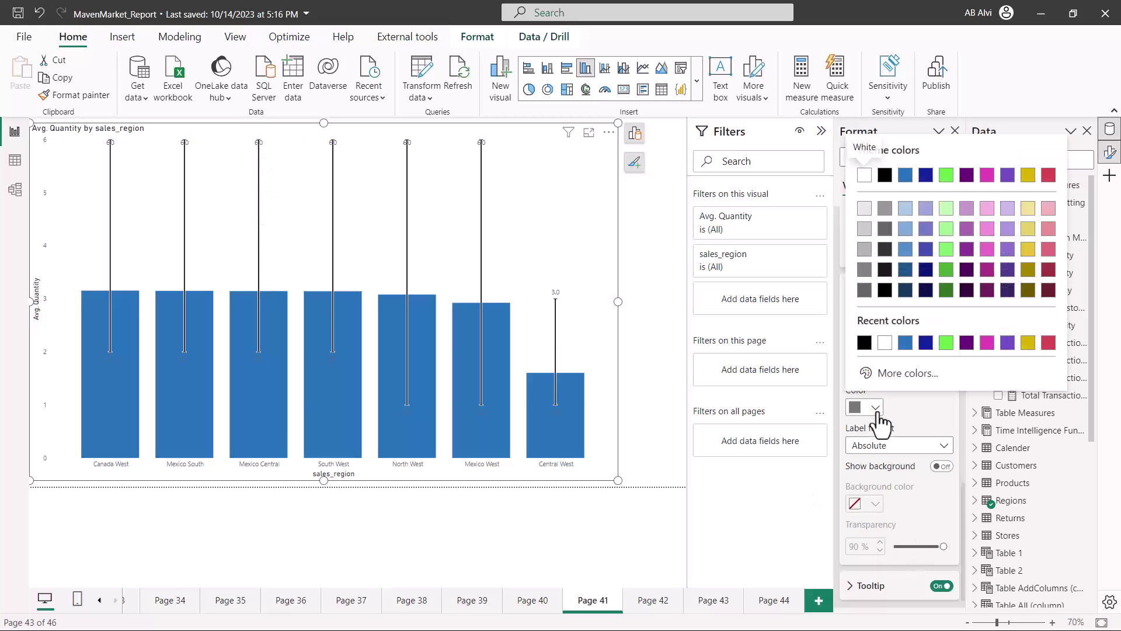
click(863, 343)
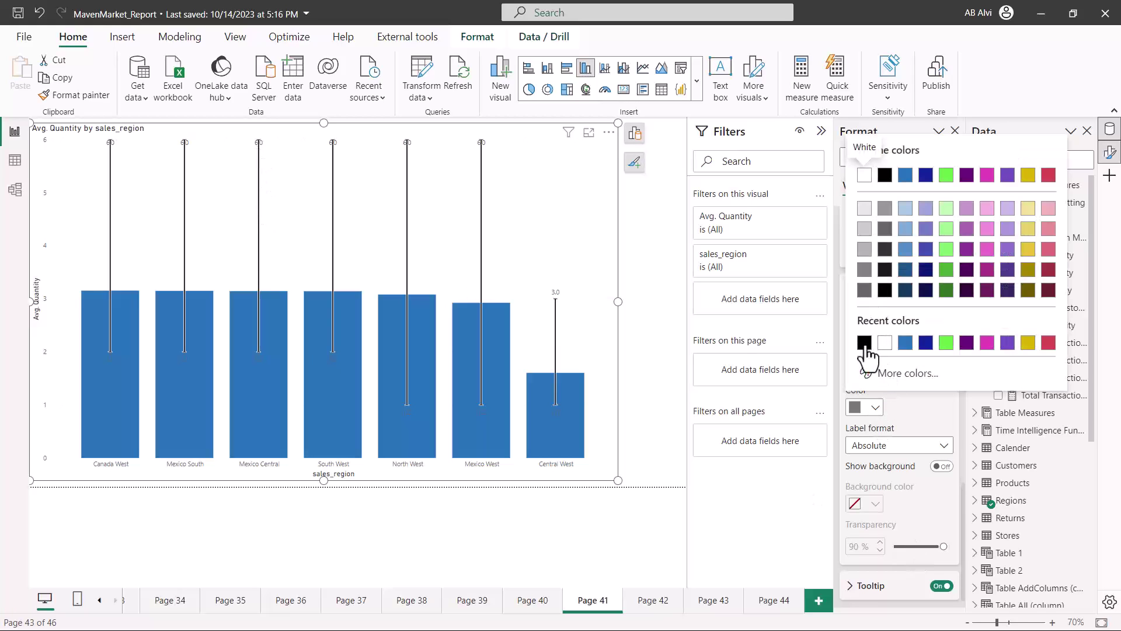
click(894, 409)
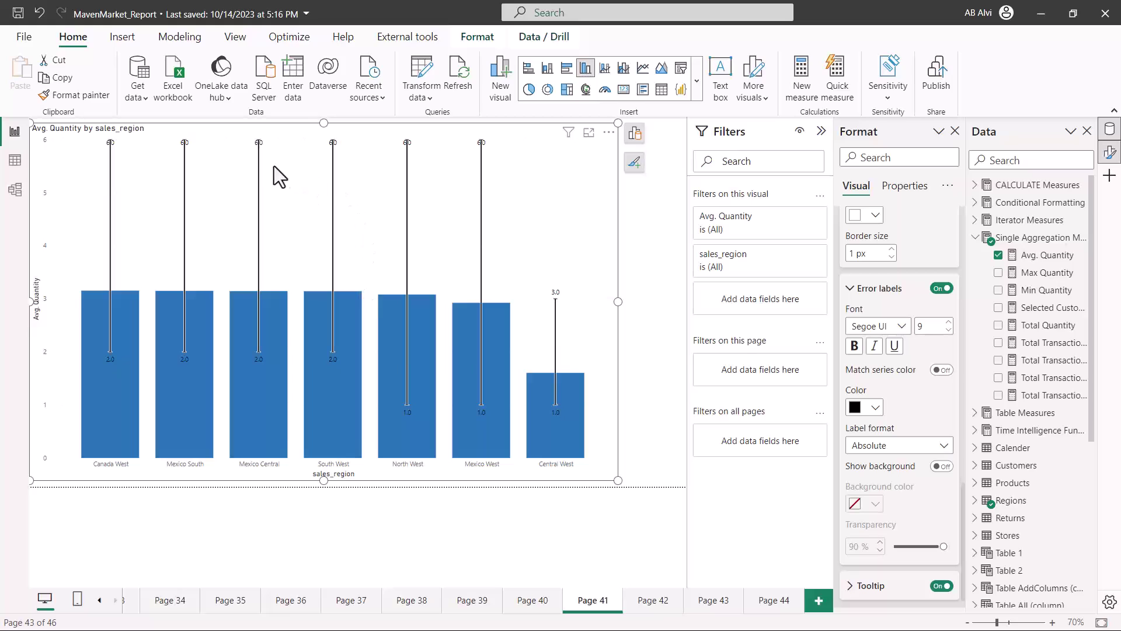
scroll(873, 493, down, 2)
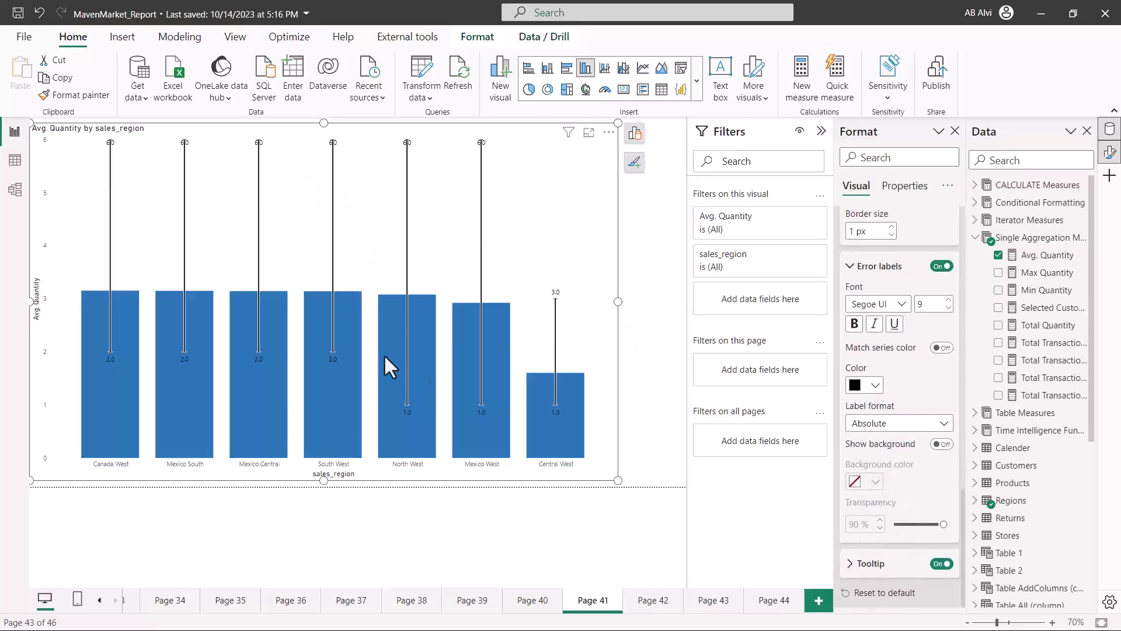
mouse_move(387, 324)
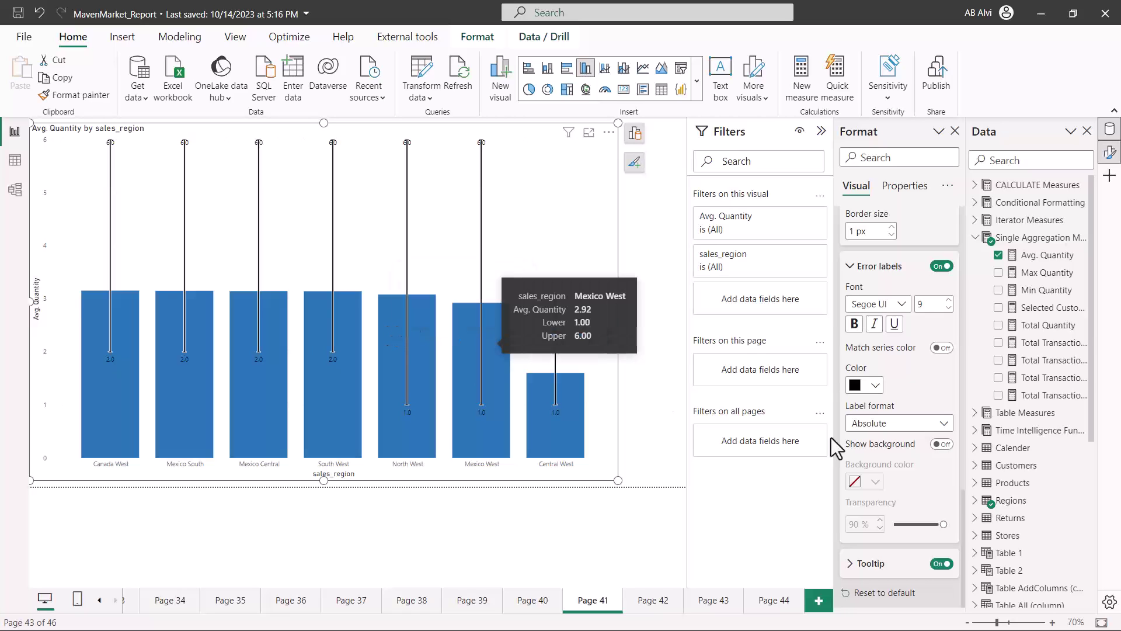
Collapse the error bars' bar and error label settings and return to their main options
scroll(923, 458, up, 3)
scroll(919, 456, up, 5)
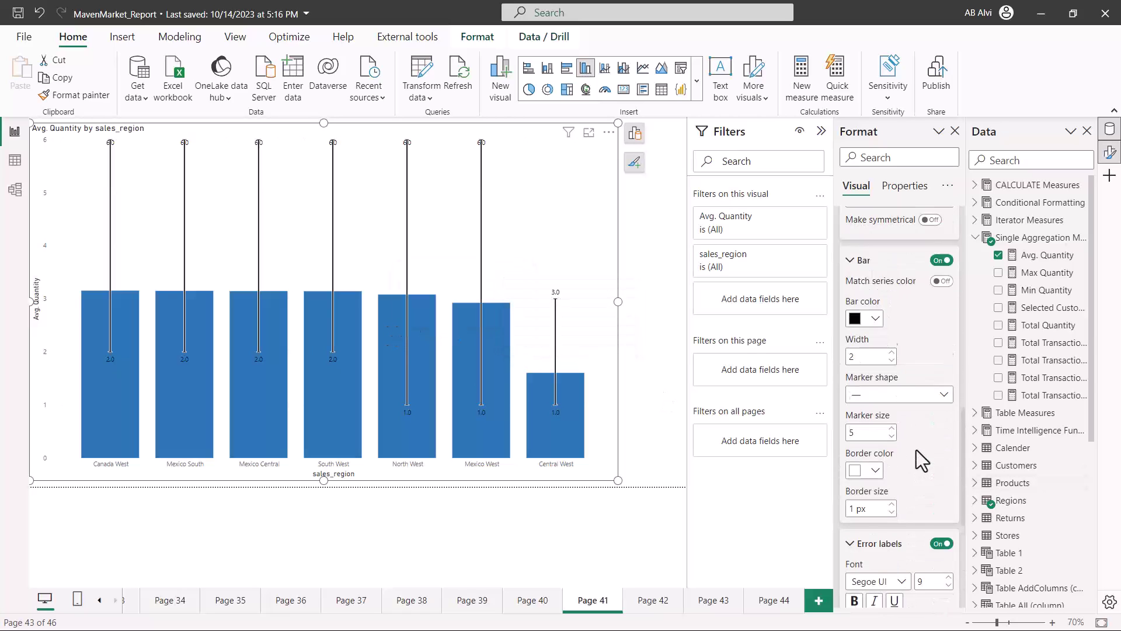
click(858, 344)
scroll(895, 414, down, 2)
click(852, 320)
scroll(878, 408, up, 2)
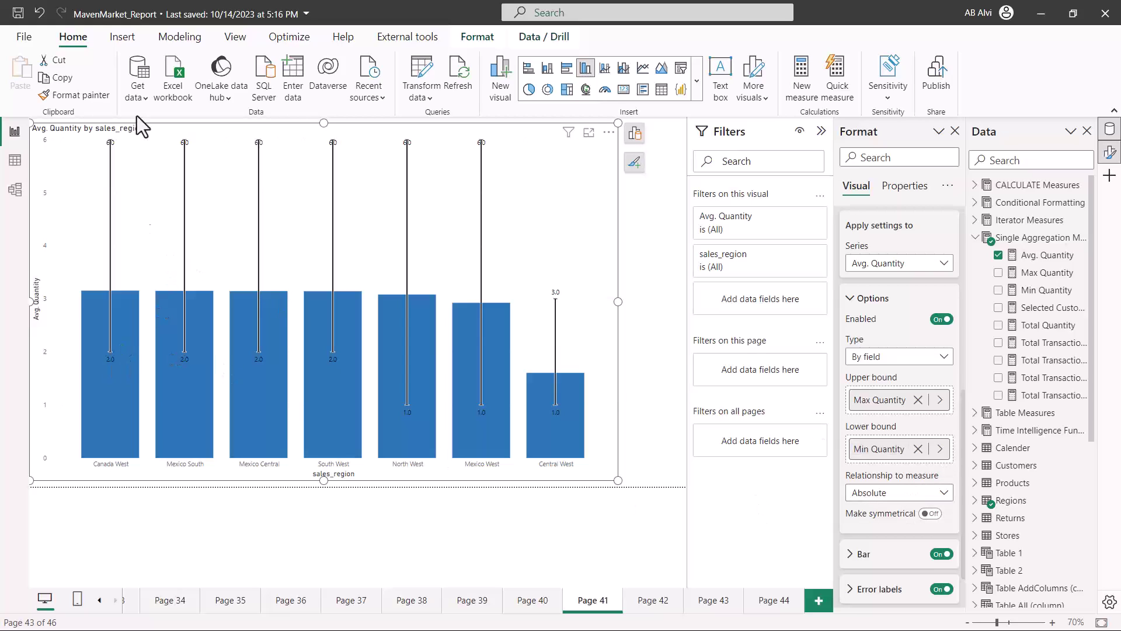
Try the Relative relationship to measure for the error bars, and set it back to Absolute
click(949, 499)
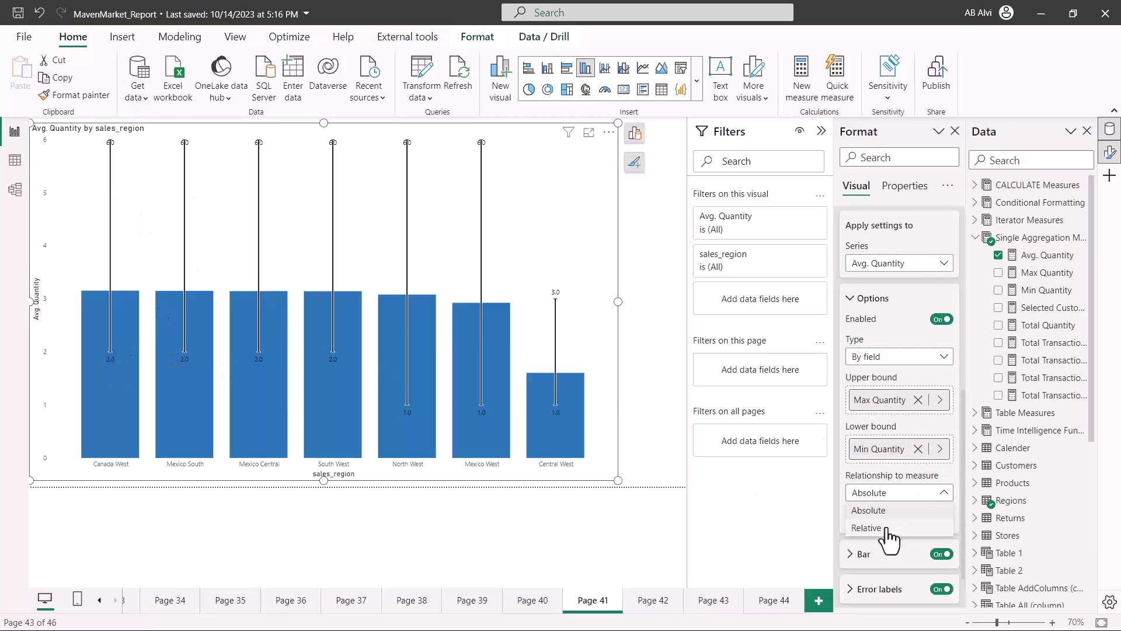
click(877, 529)
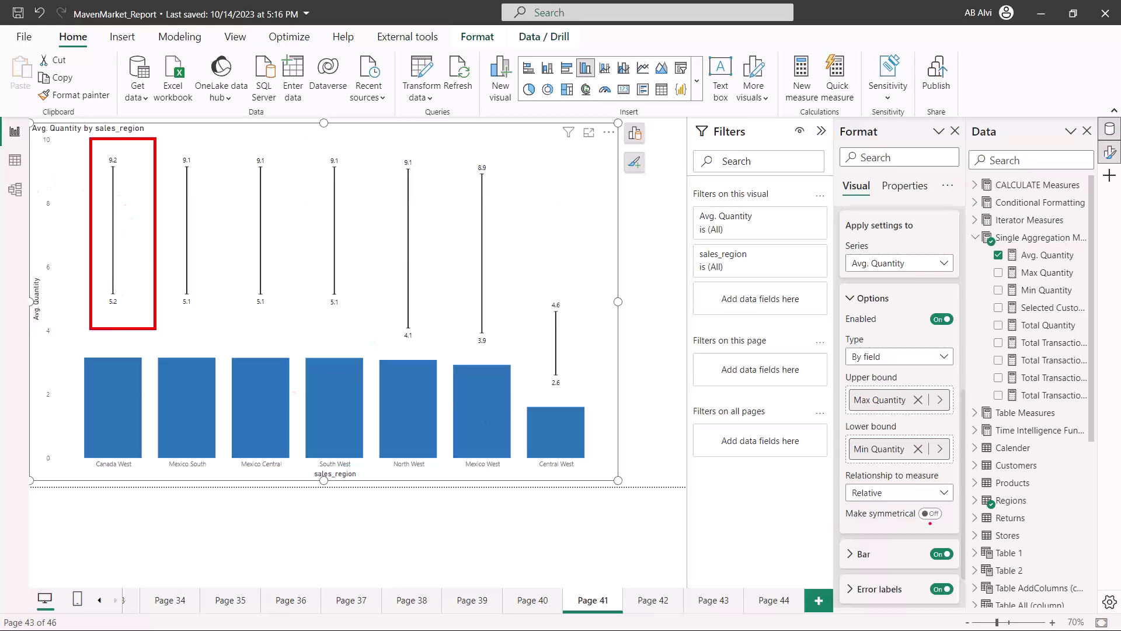
click(949, 497)
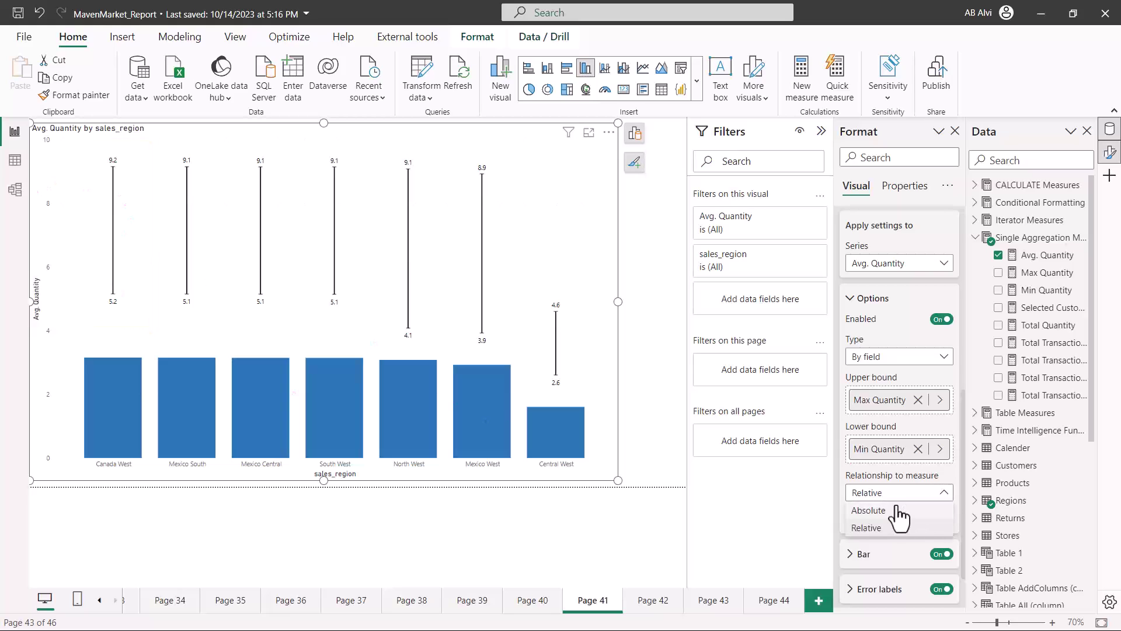
click(898, 511)
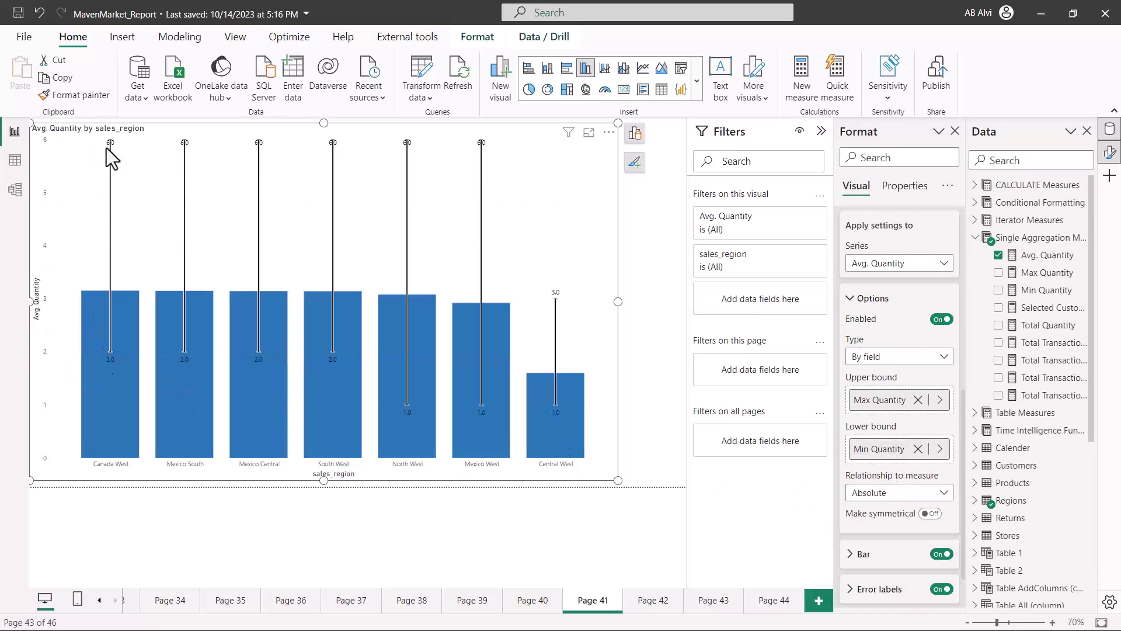
Check the Canada West column's error bounds in its tooltip and set the error bars' relationship to measure to Relative
mouse_move(122, 372)
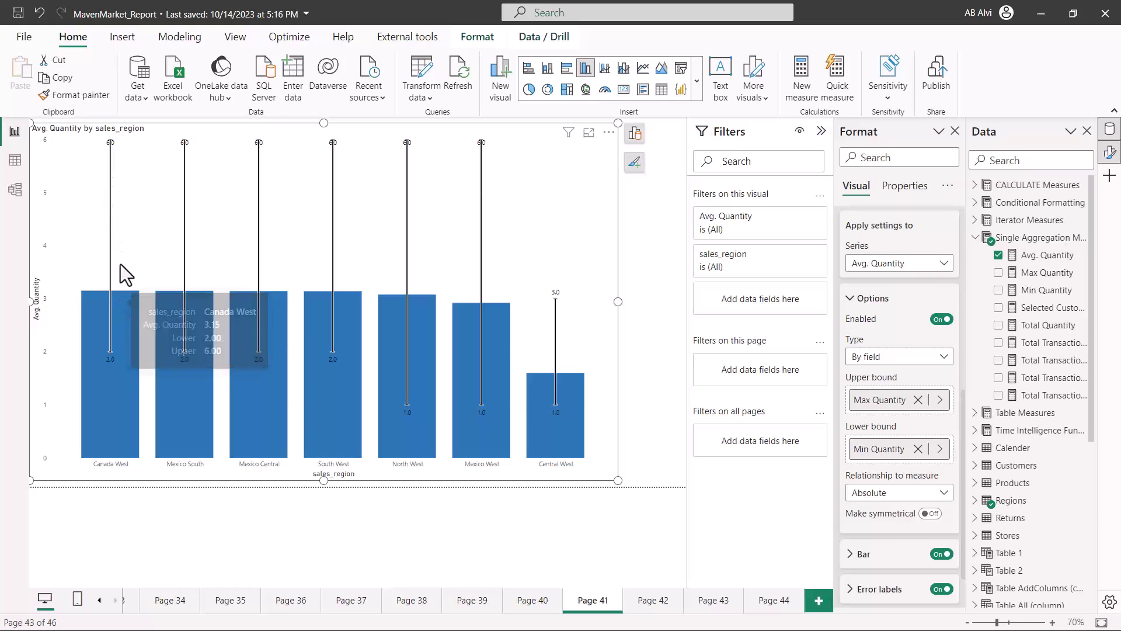
mouse_move(130, 306)
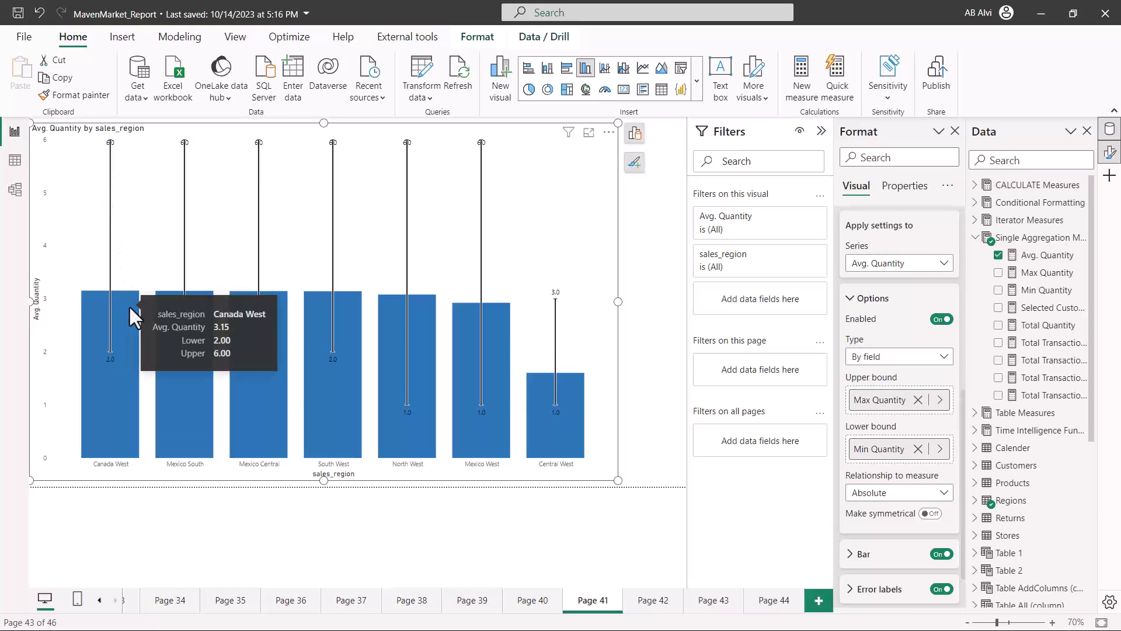
mouse_move(197, 335)
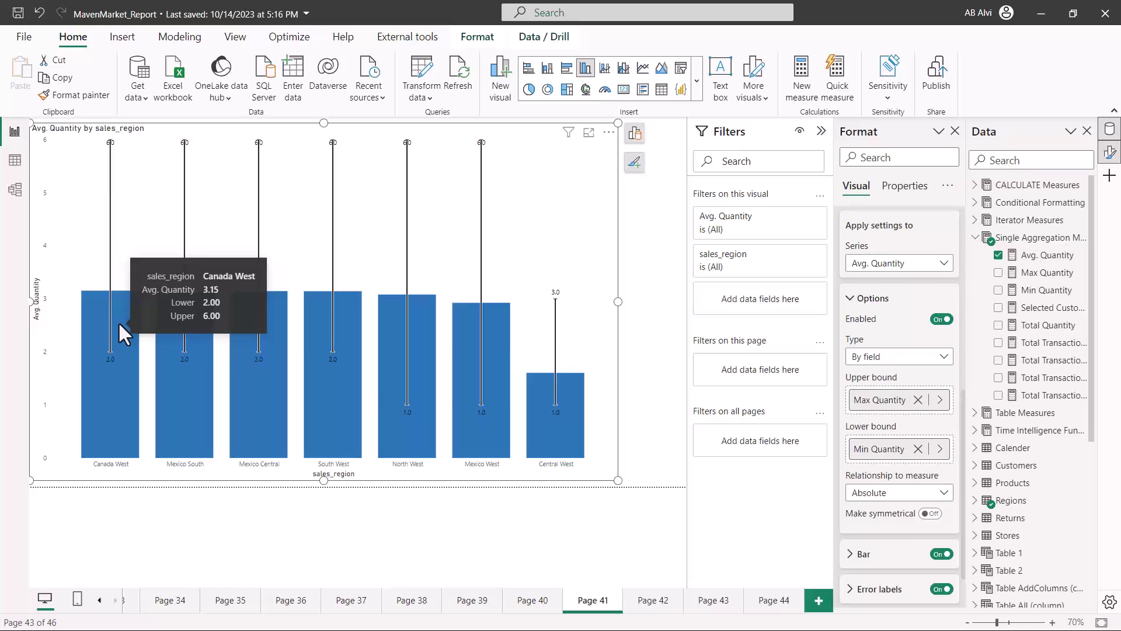
click(941, 494)
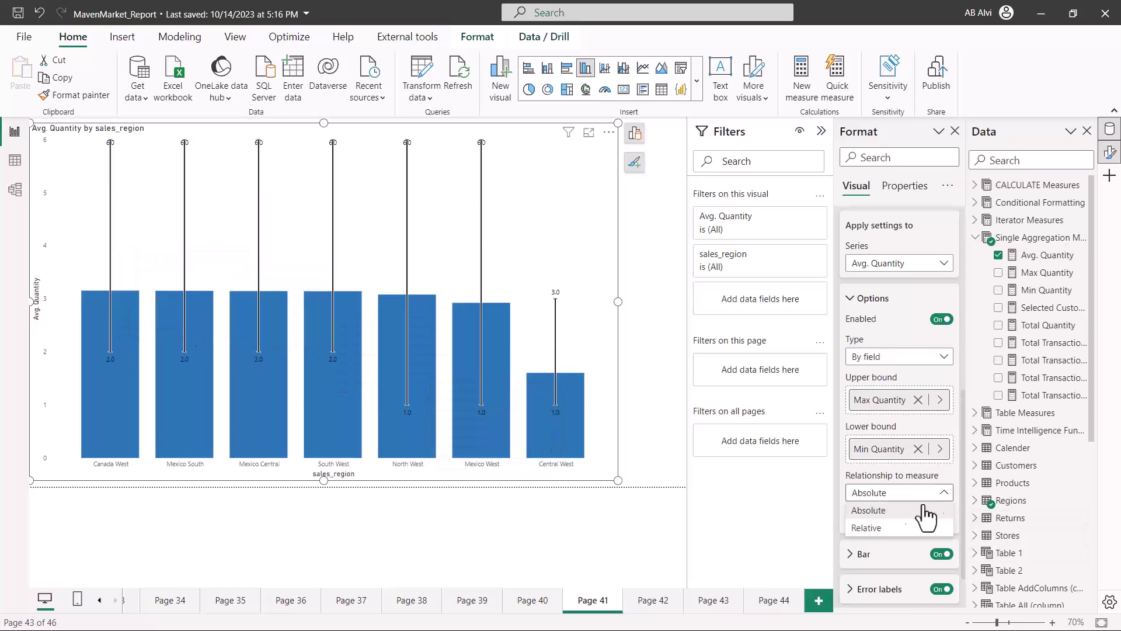
click(882, 528)
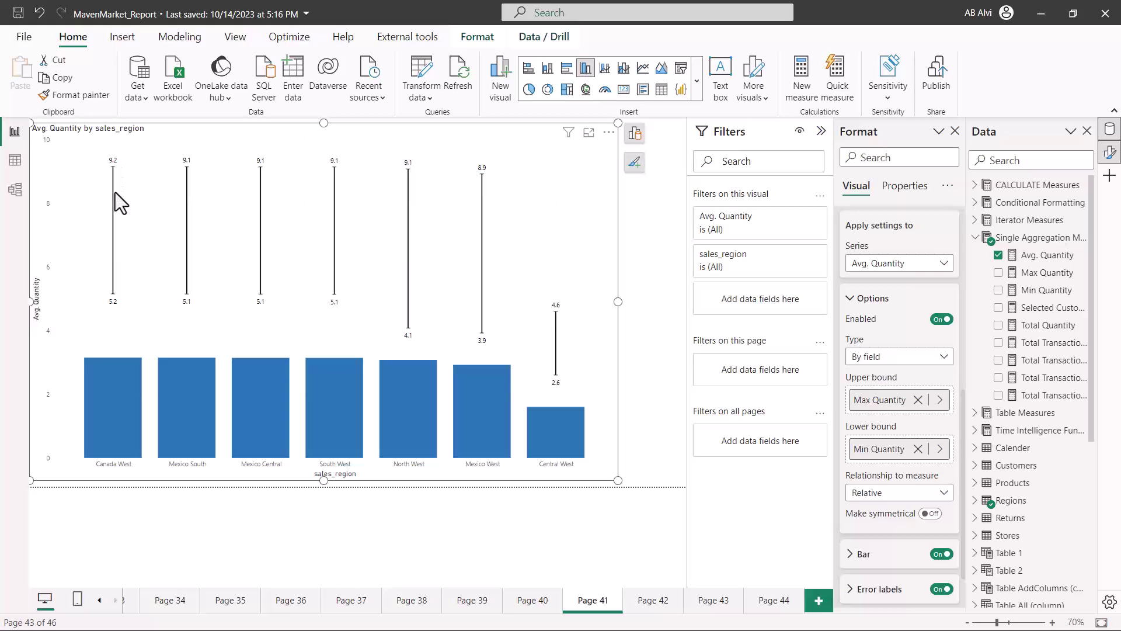
scroll(888, 479, down, 2)
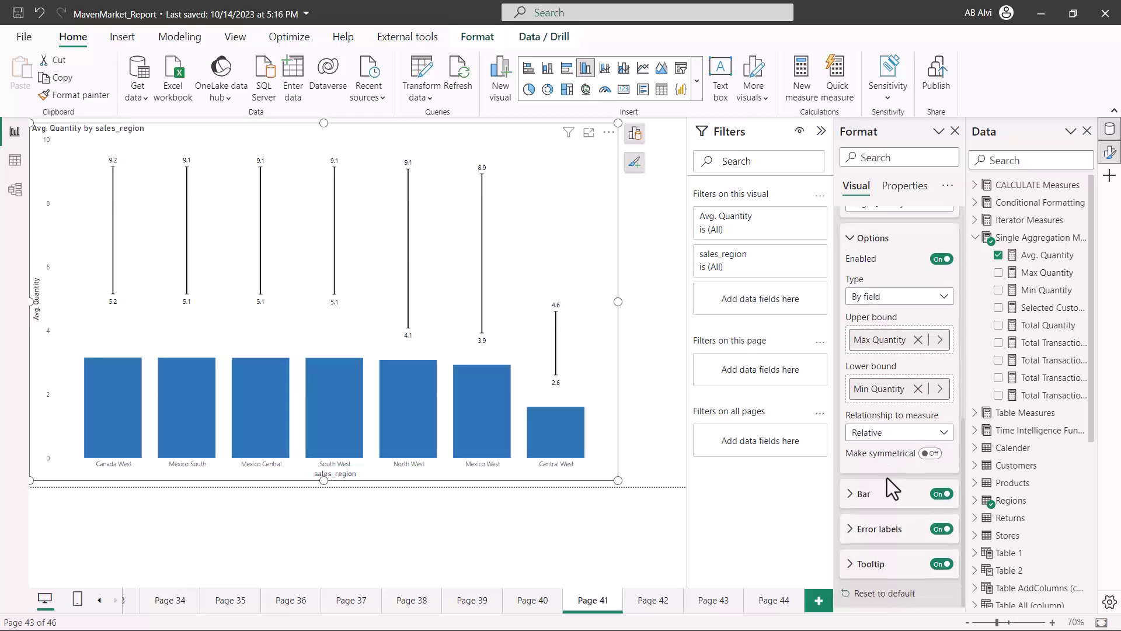
scroll(896, 432, up, 4)
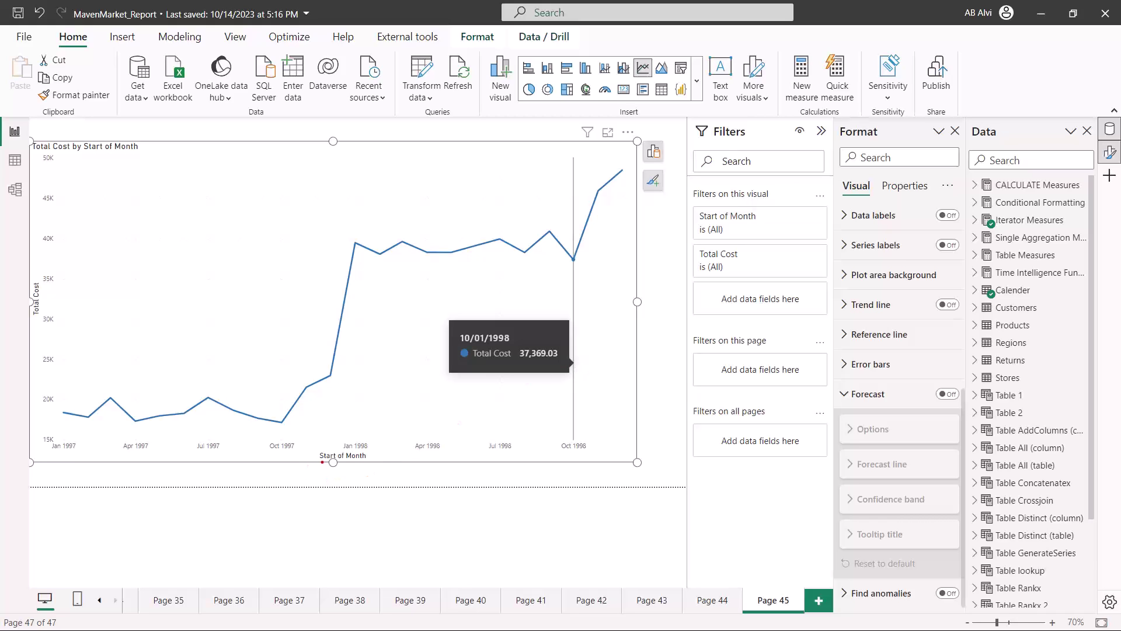
drag(322, 464, 366, 464)
drag(40, 251, 44, 330)
drag(834, 317, 962, 378)
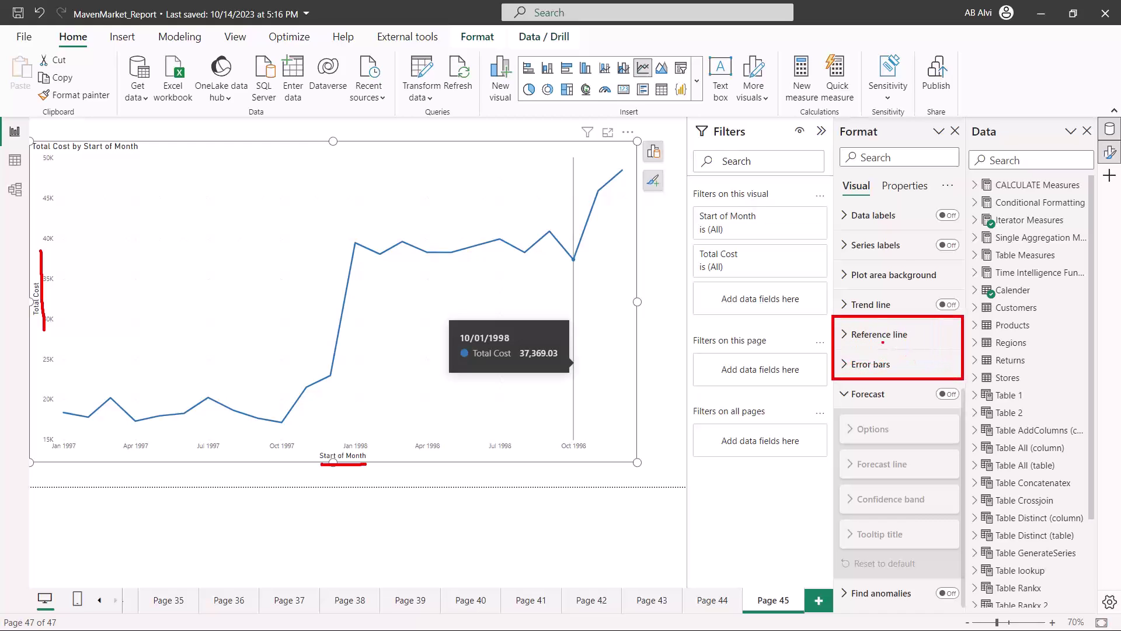
drag(851, 402, 886, 402)
key(Escape)
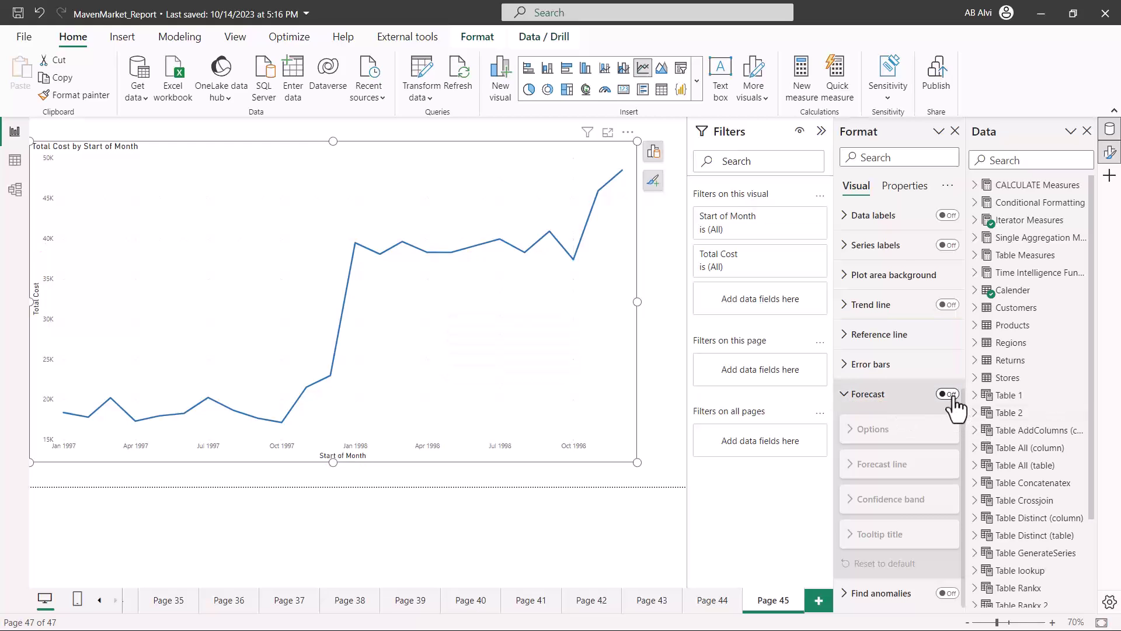
Turn on the forecast for the Total Cost line chart, expand its options, and check a forecast point's tooltip
click(949, 396)
click(903, 427)
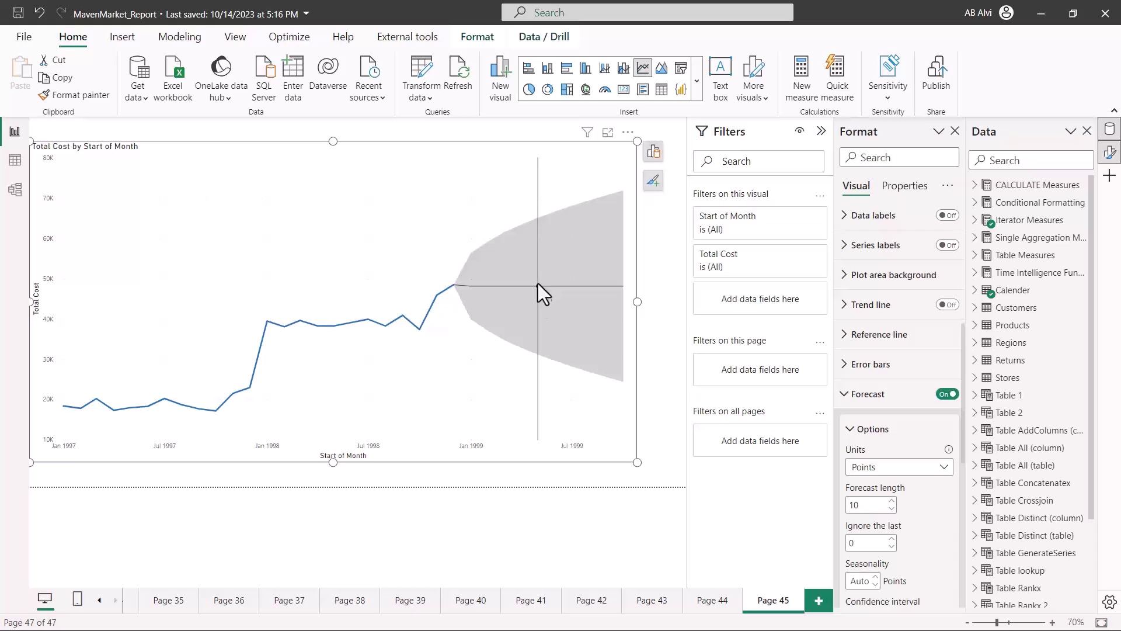
mouse_move(518, 323)
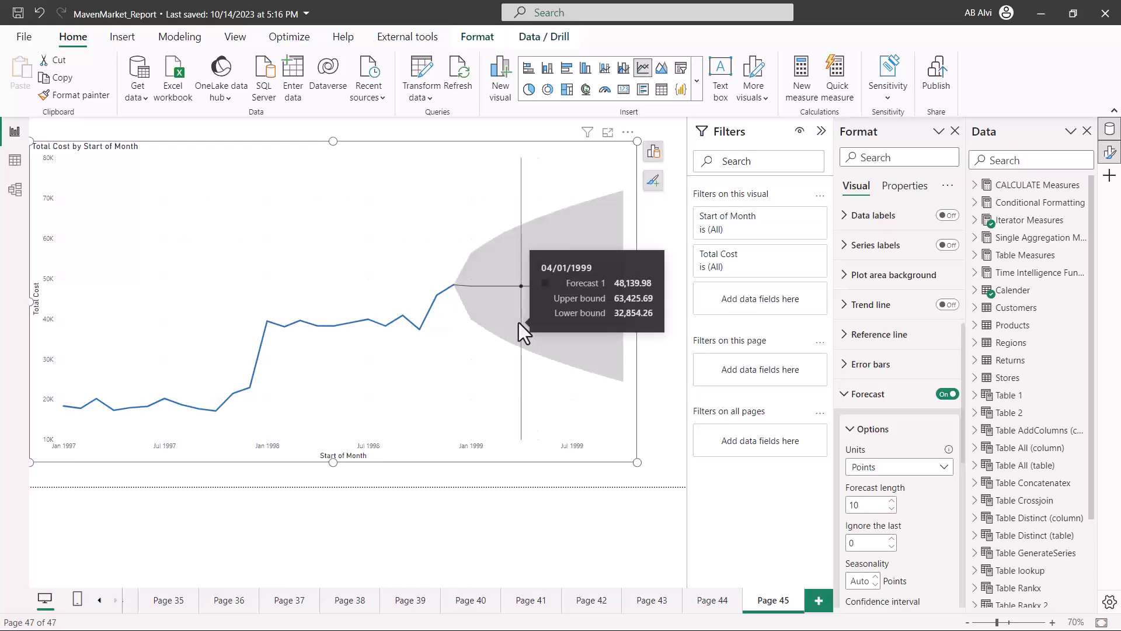
drag(448, 170, 642, 463)
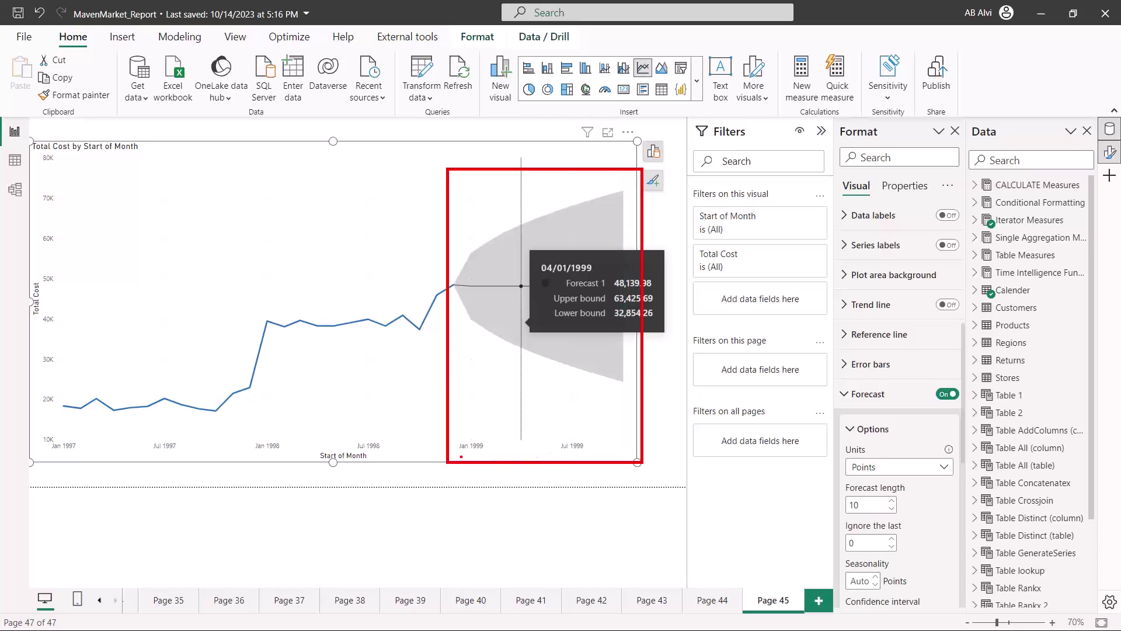
drag(461, 457, 476, 456)
drag(565, 453, 585, 452)
drag(65, 452, 77, 452)
drag(367, 453, 386, 451)
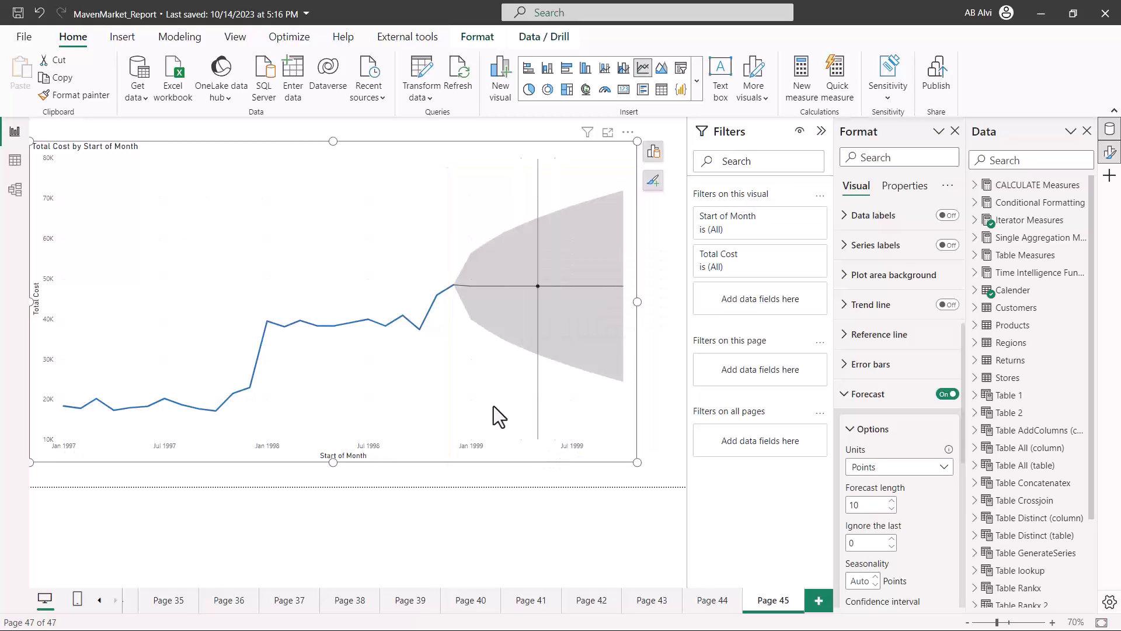
Set the forecast units to Months and the forecast length to 6
scroll(929, 484, down, 2)
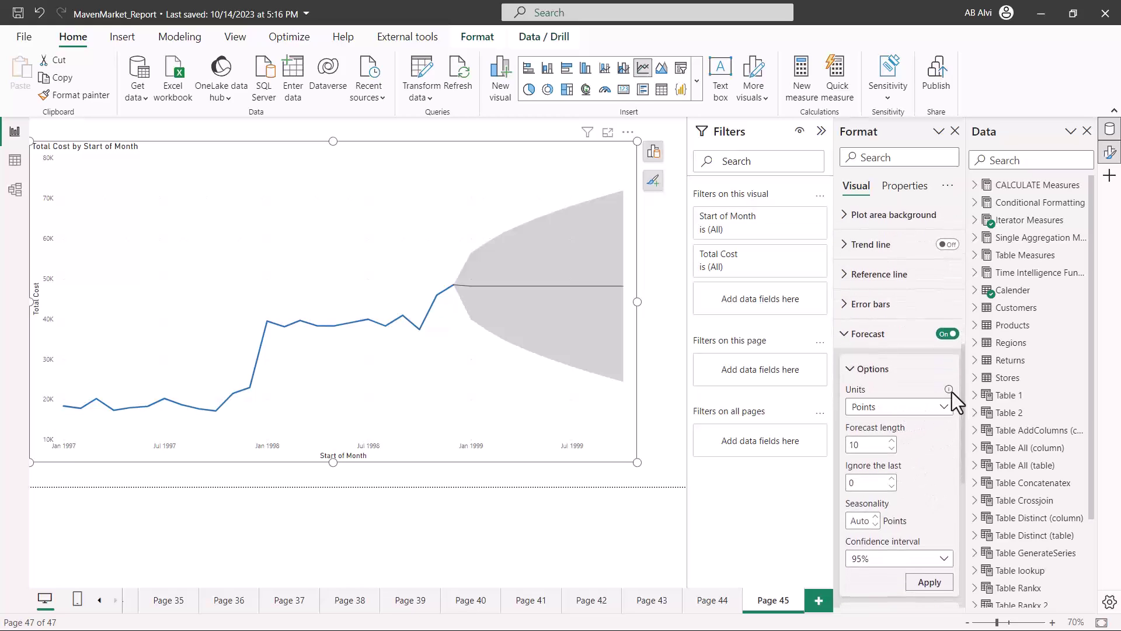
mouse_move(950, 389)
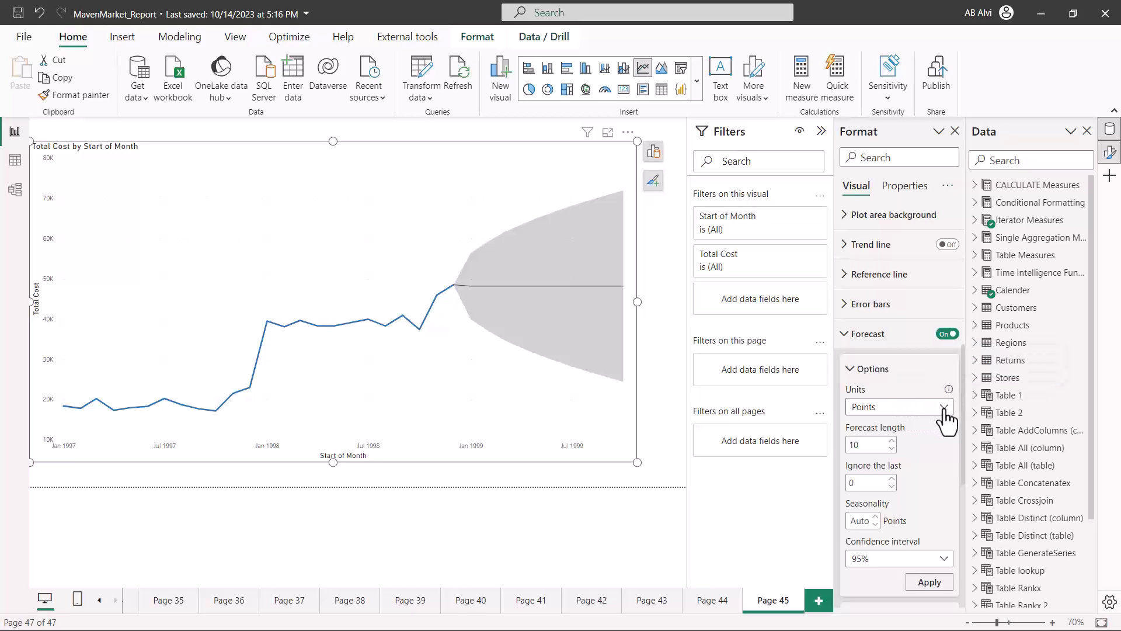
click(944, 409)
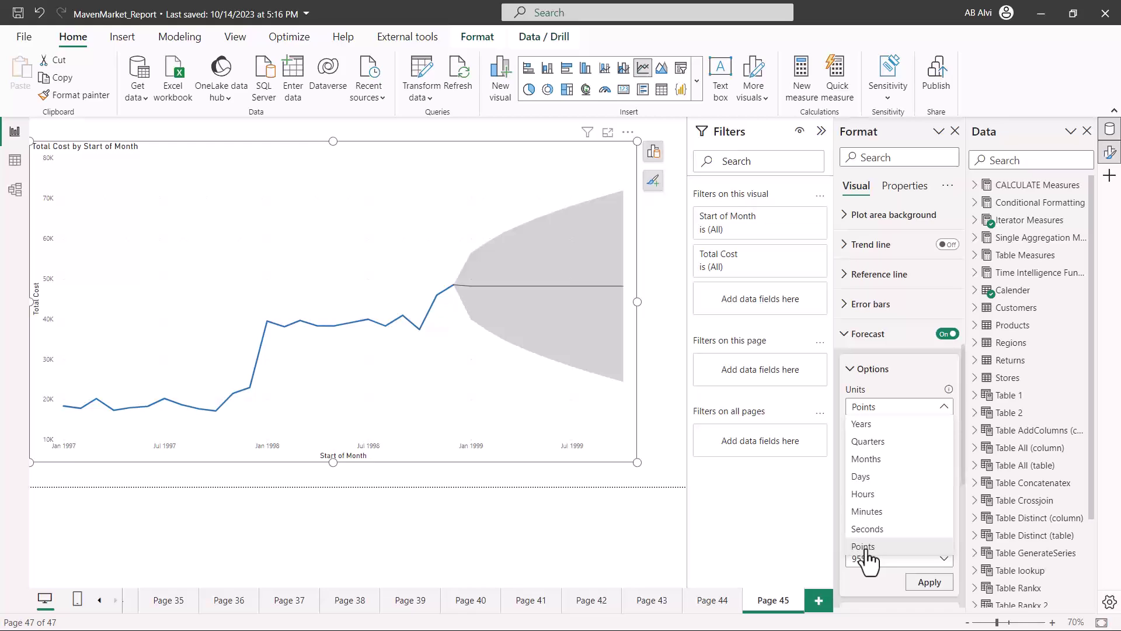
click(875, 461)
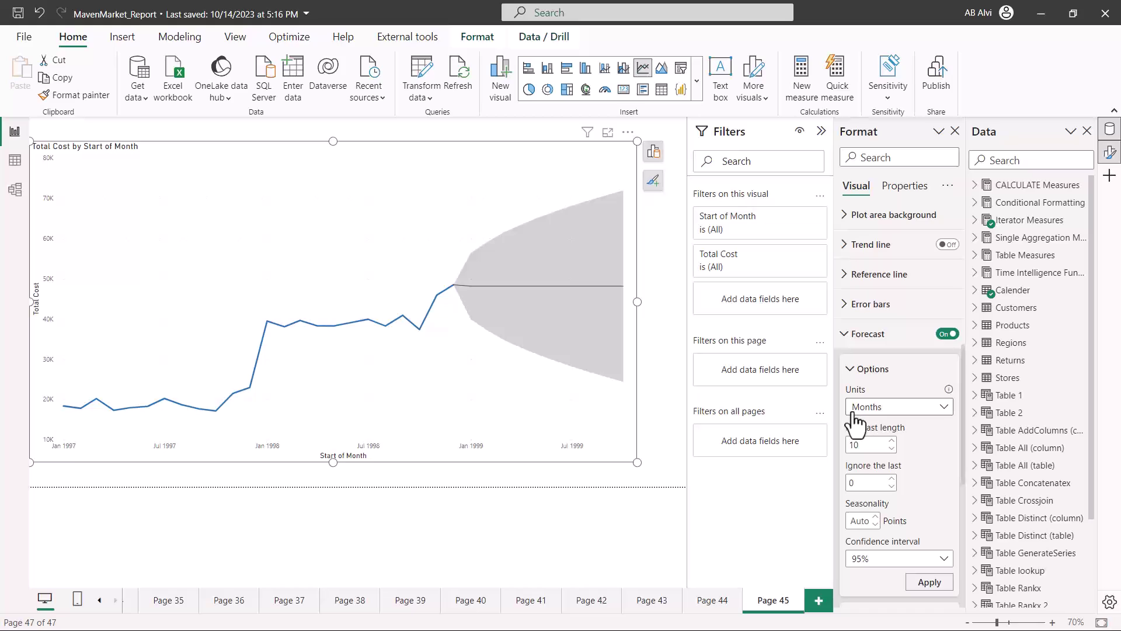
double_click(865, 445)
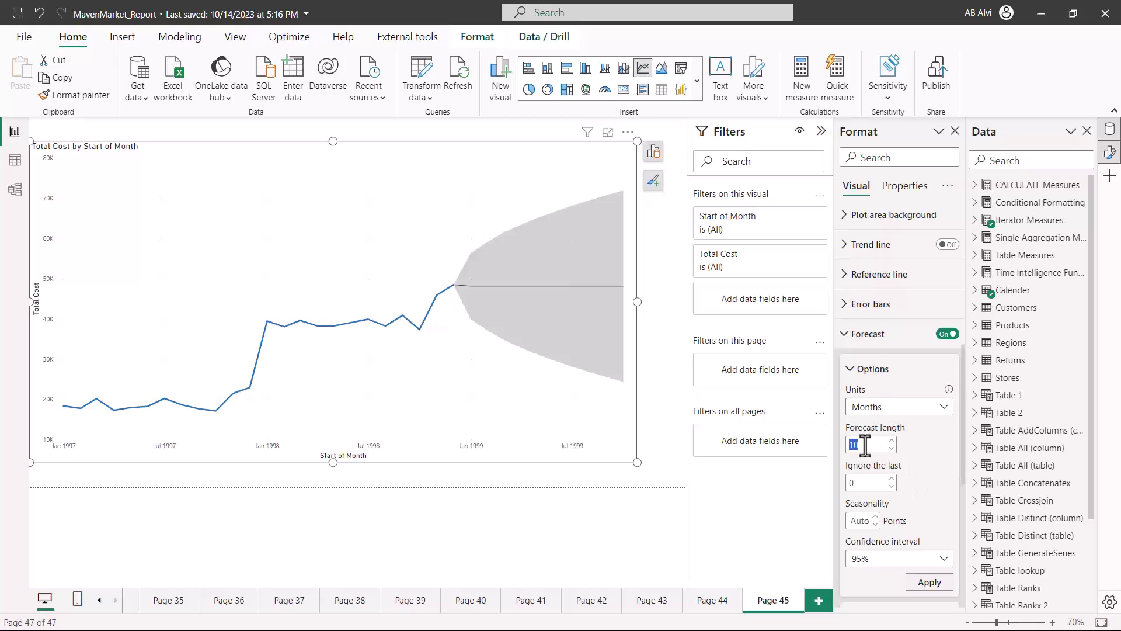
text(6)
scroll(931, 505, down, 1)
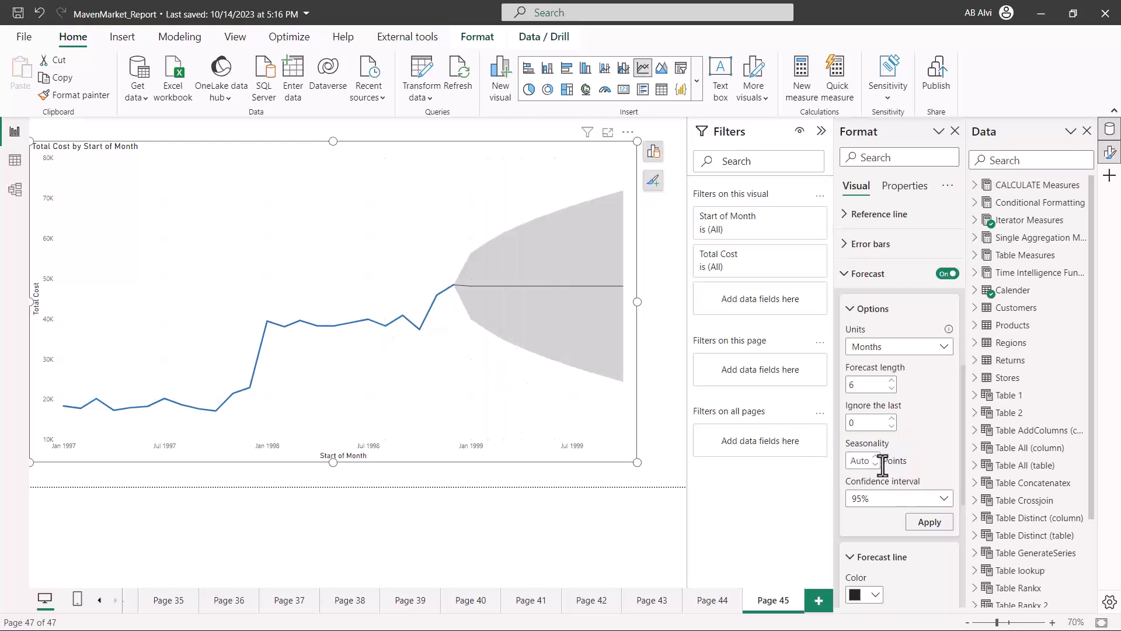
Set the forecast seasonality to 12 points, apply the forecast settings, and check the predicted bounds in the tooltip
click(864, 461)
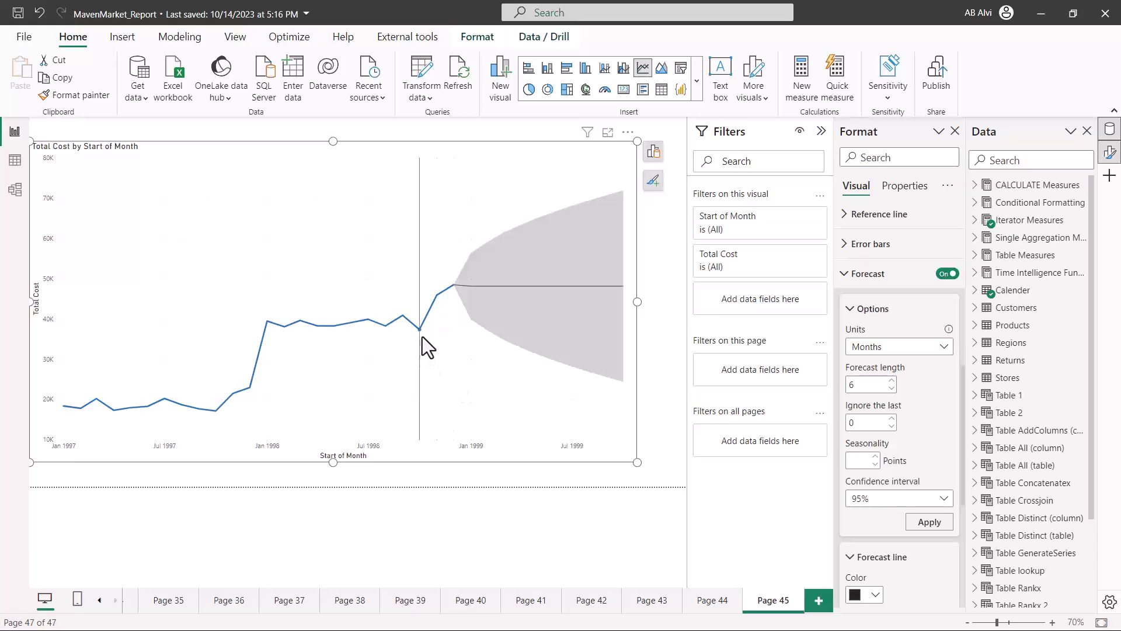
text(12)
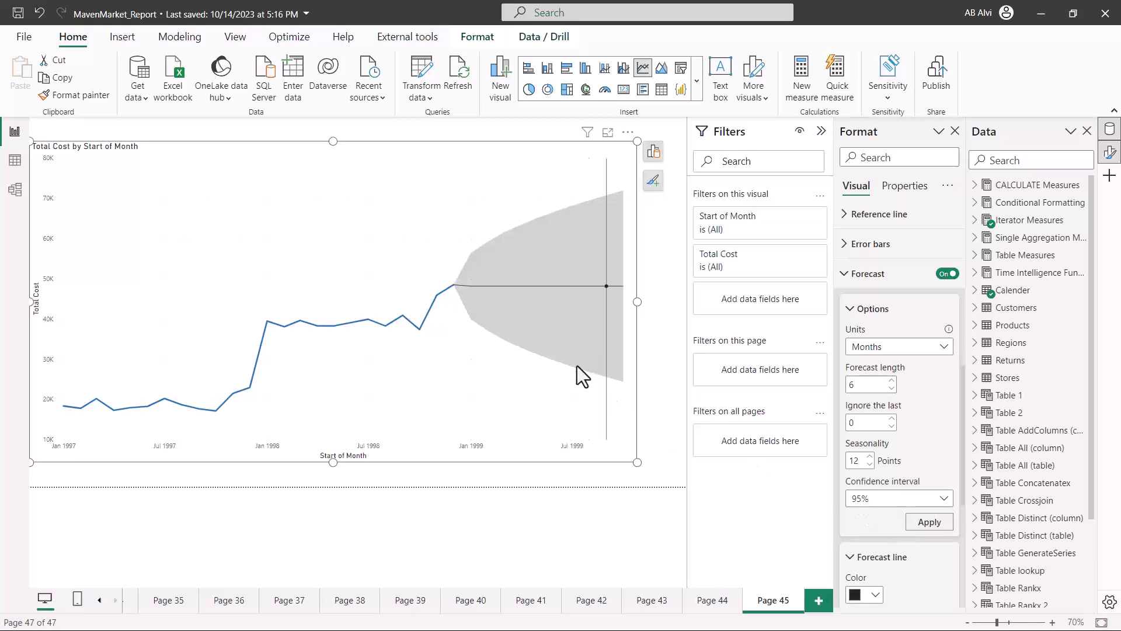
mouse_move(506, 362)
mouse_move(508, 276)
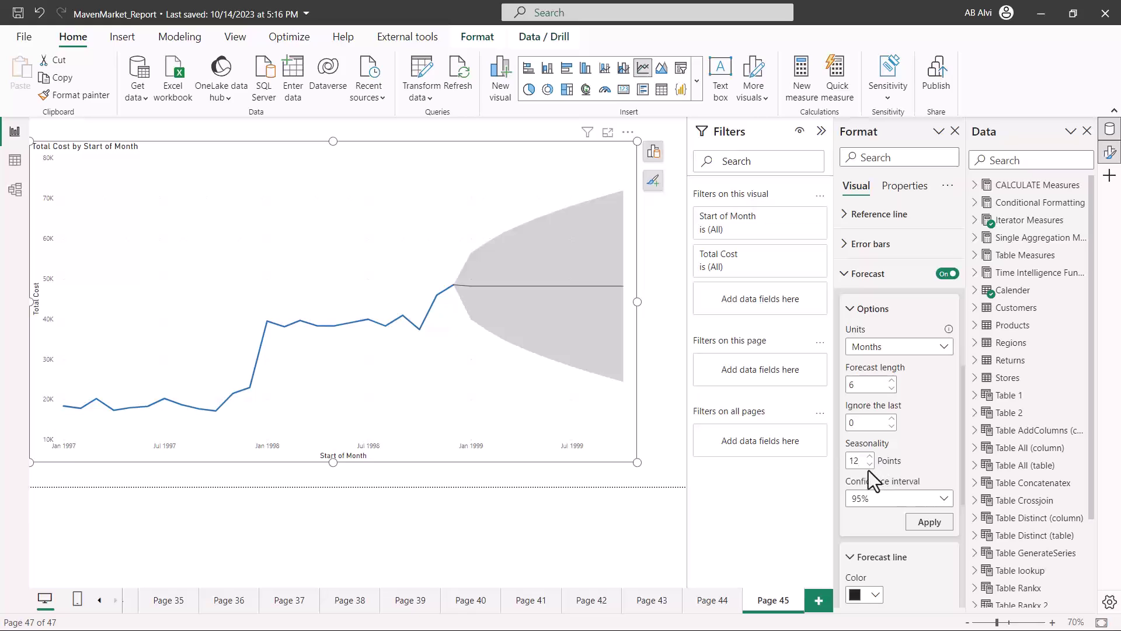
click(922, 527)
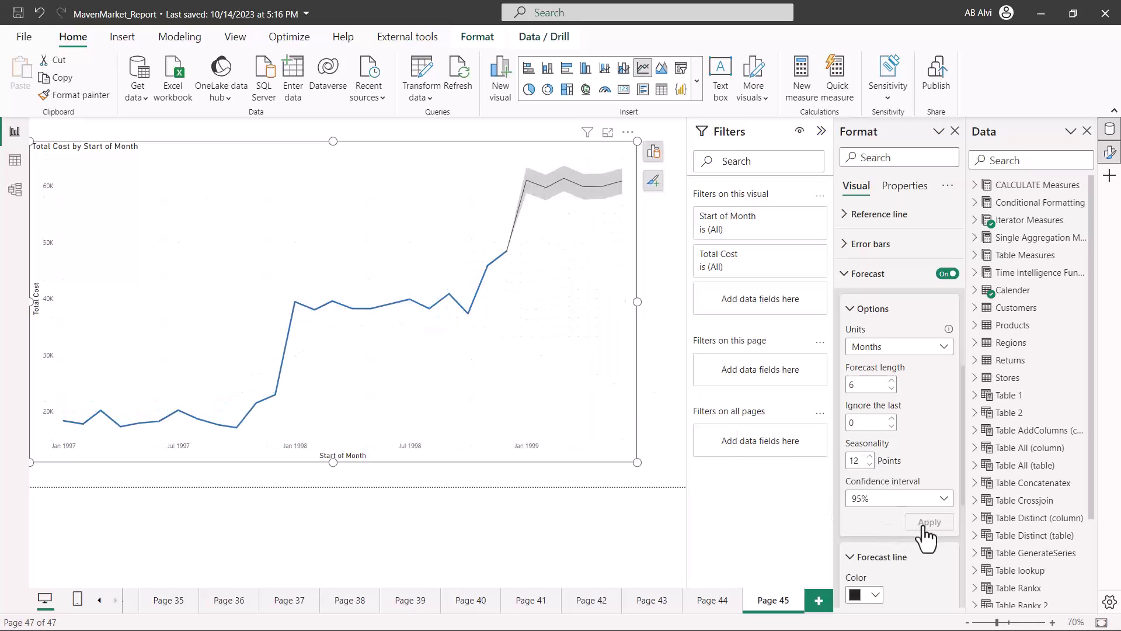
mouse_move(555, 351)
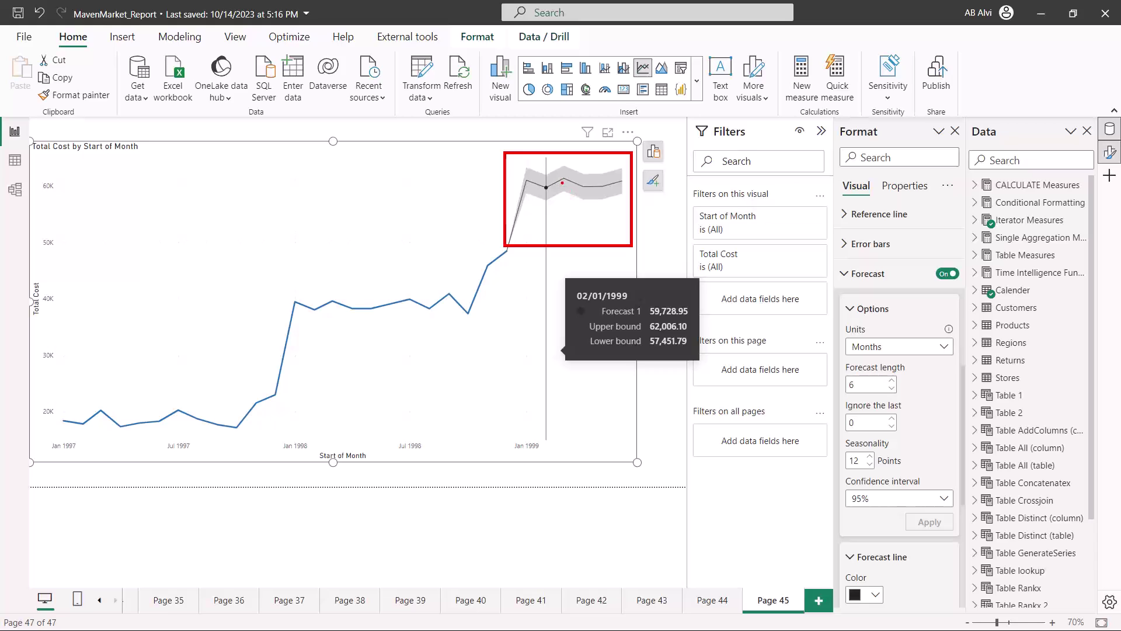
mouse_move(564, 178)
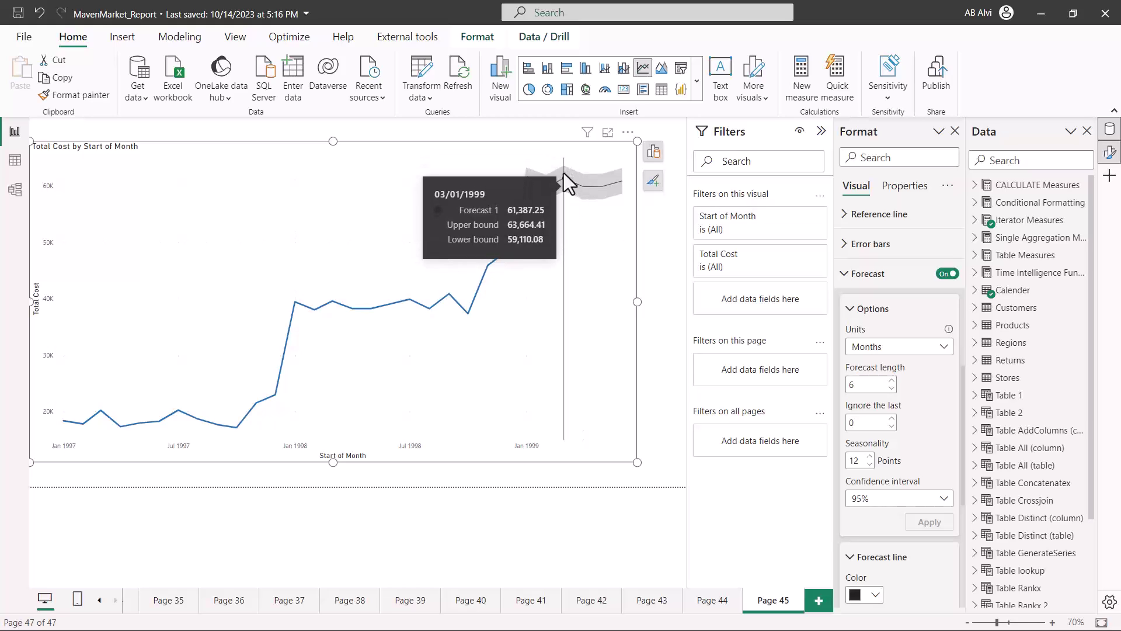
Set the forecast's confidence interval to 75%, apply it, and check the March 1999 point's bounds
click(912, 498)
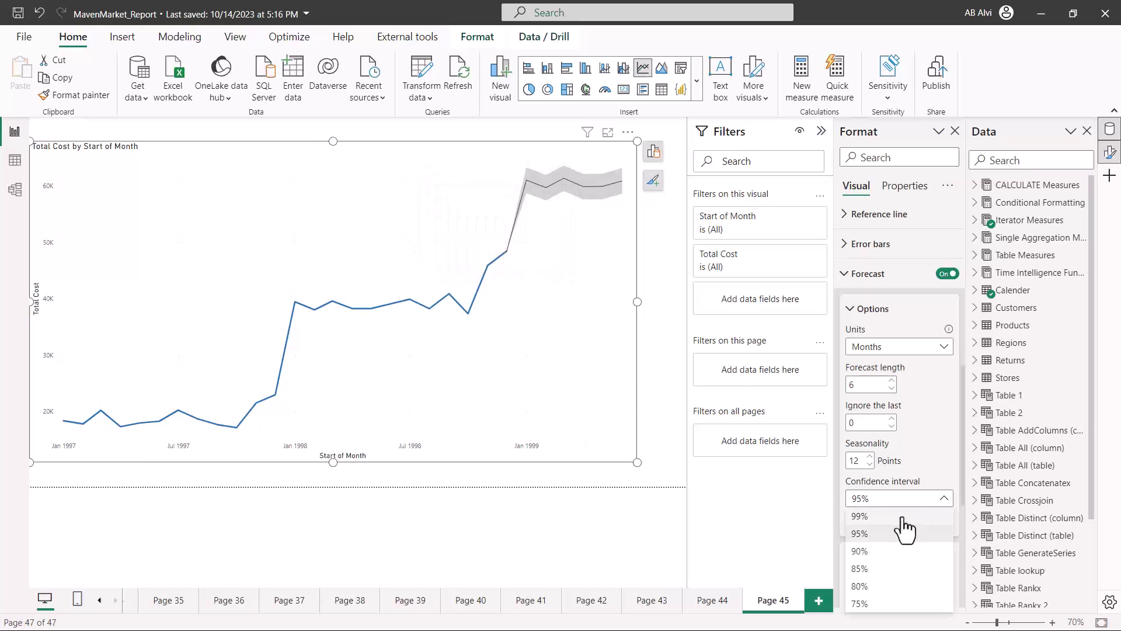
click(892, 605)
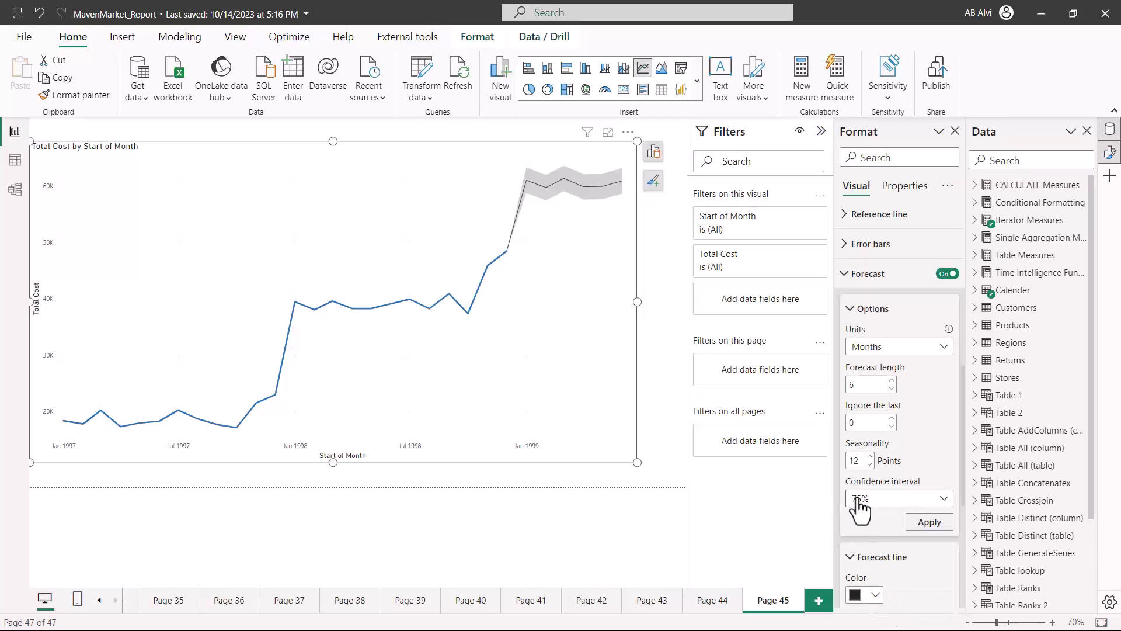
click(925, 524)
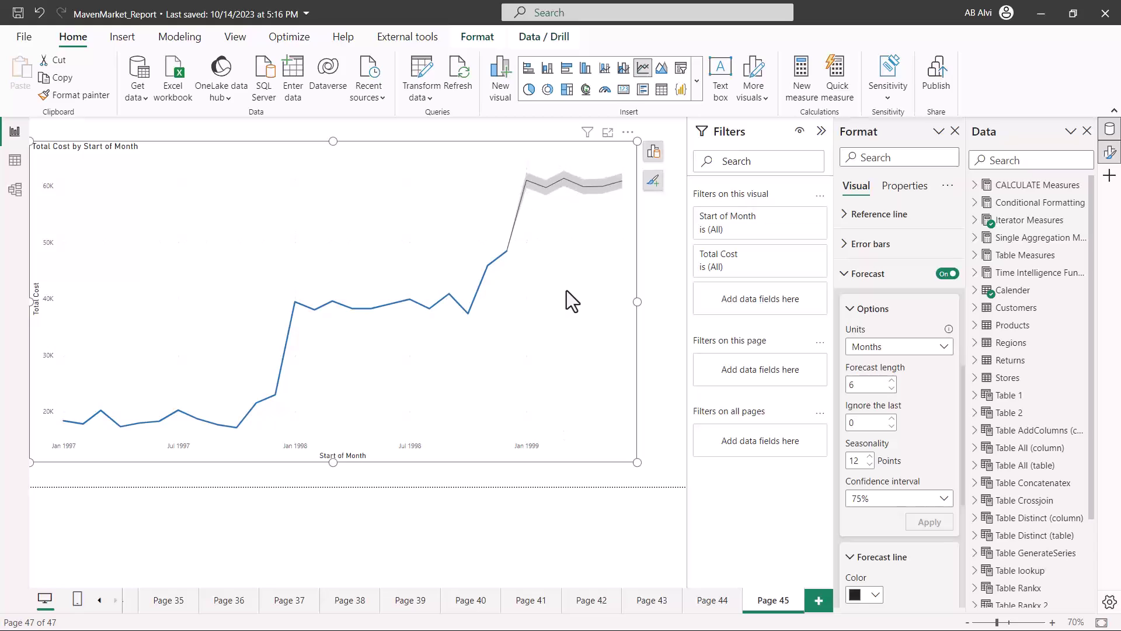
mouse_move(562, 202)
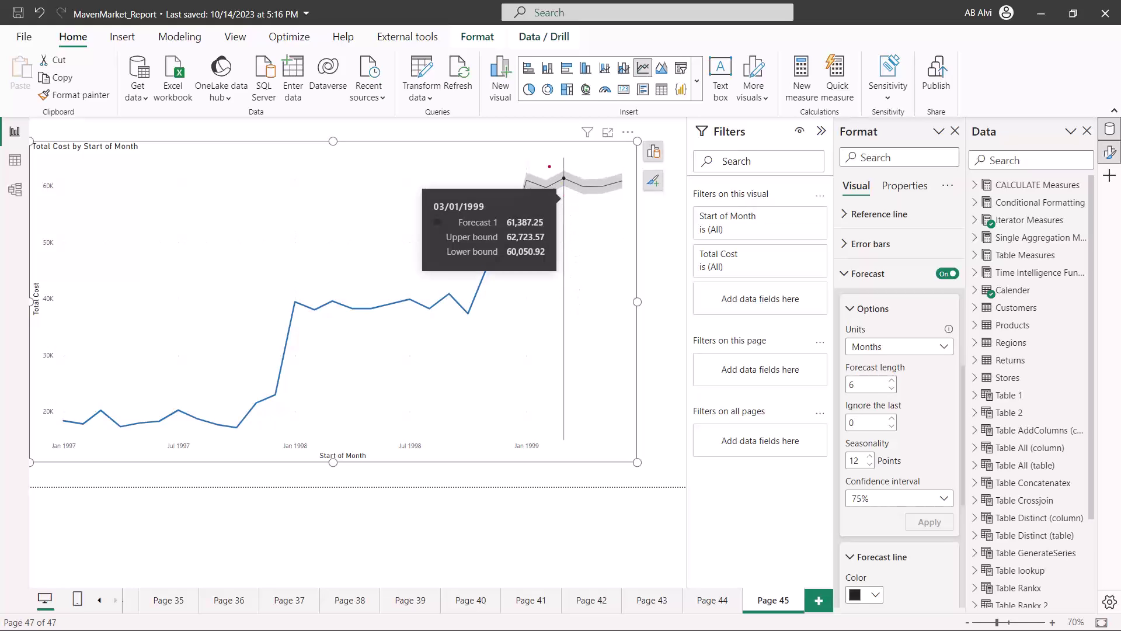
drag(519, 158, 570, 229)
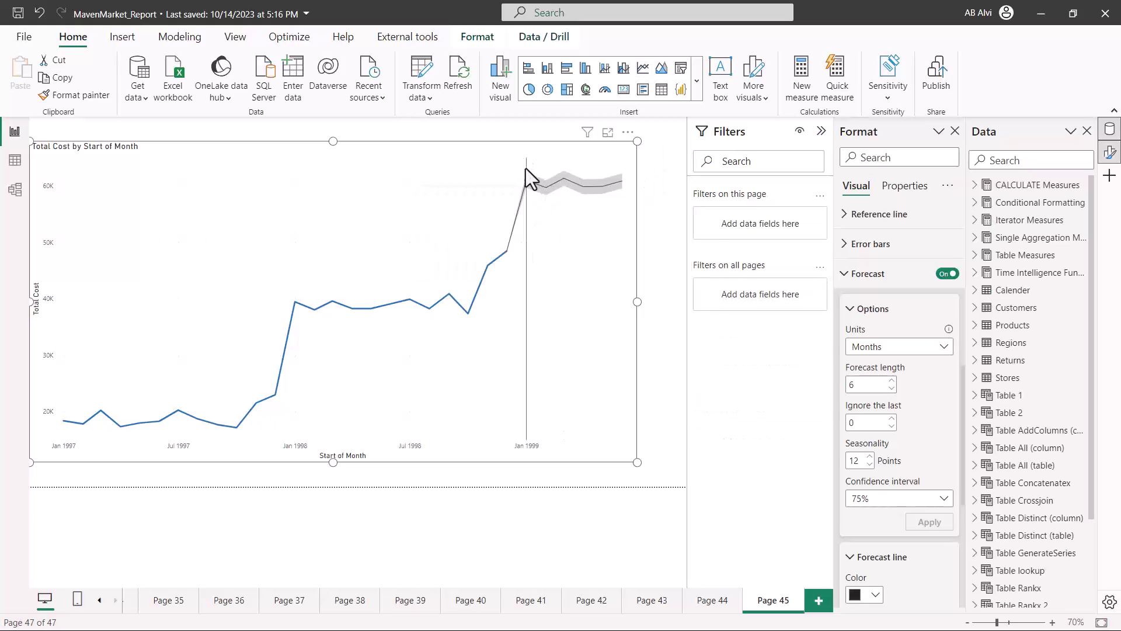
drag(516, 160, 643, 220)
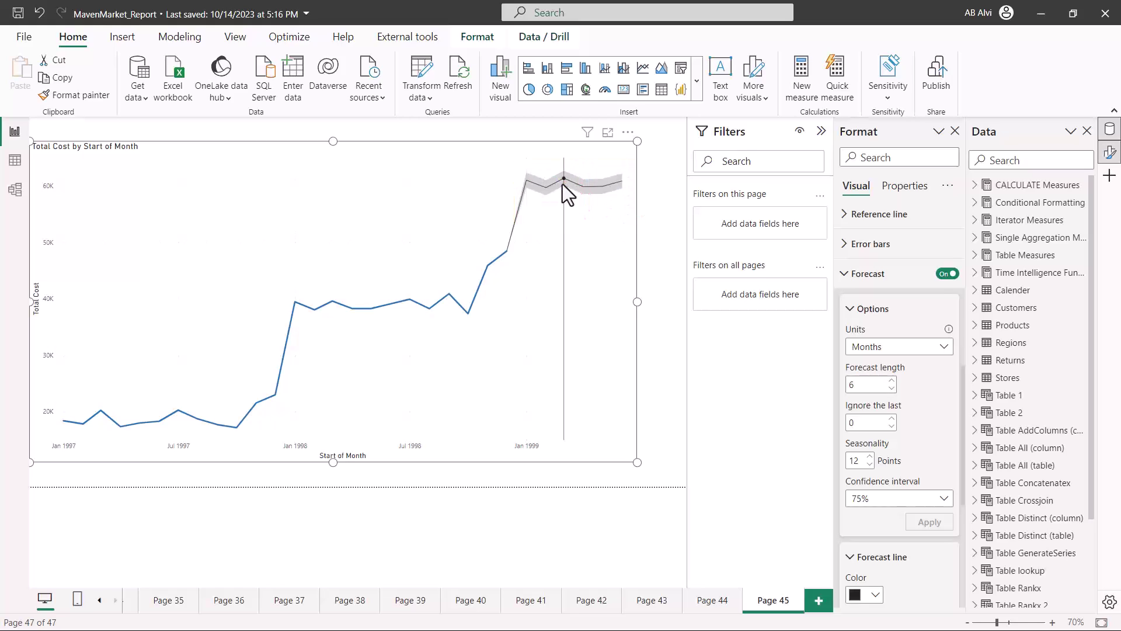
mouse_move(565, 186)
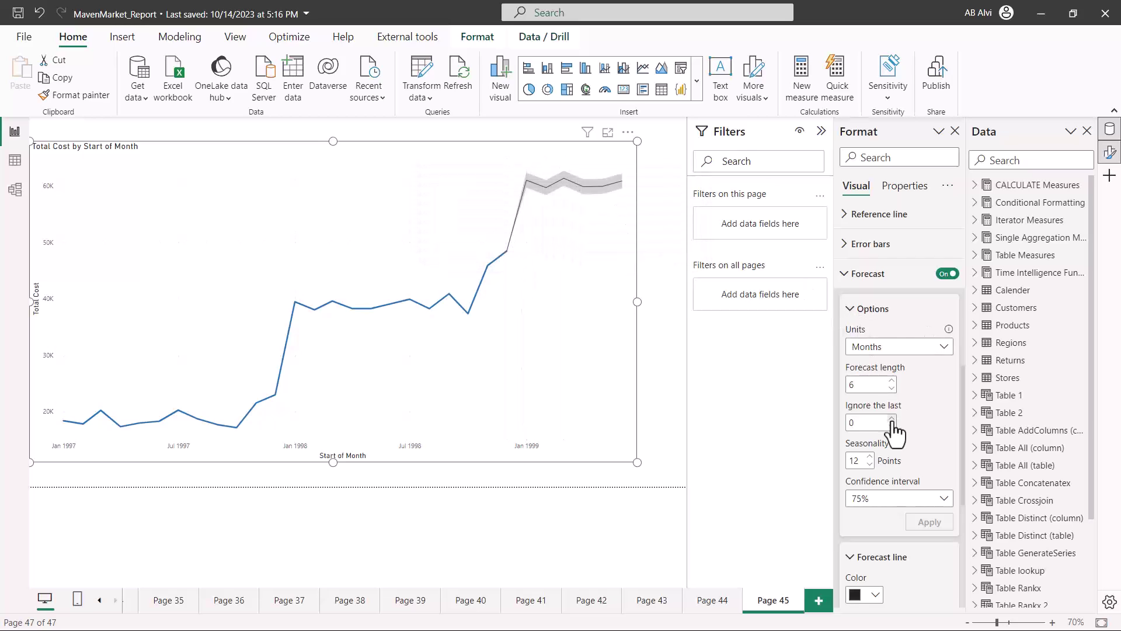
Review the forecast line settings and the confidence band styles, leaving the Fill style selected
scroll(894, 431, down, 5)
scroll(893, 432, up, 1)
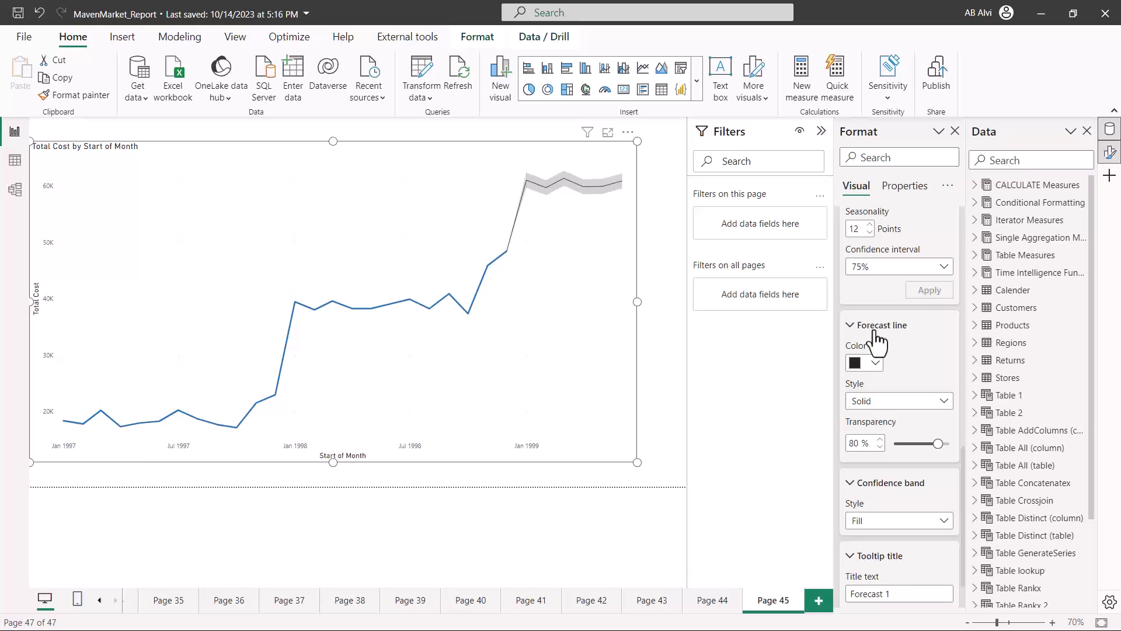
scroll(904, 438, down, 1)
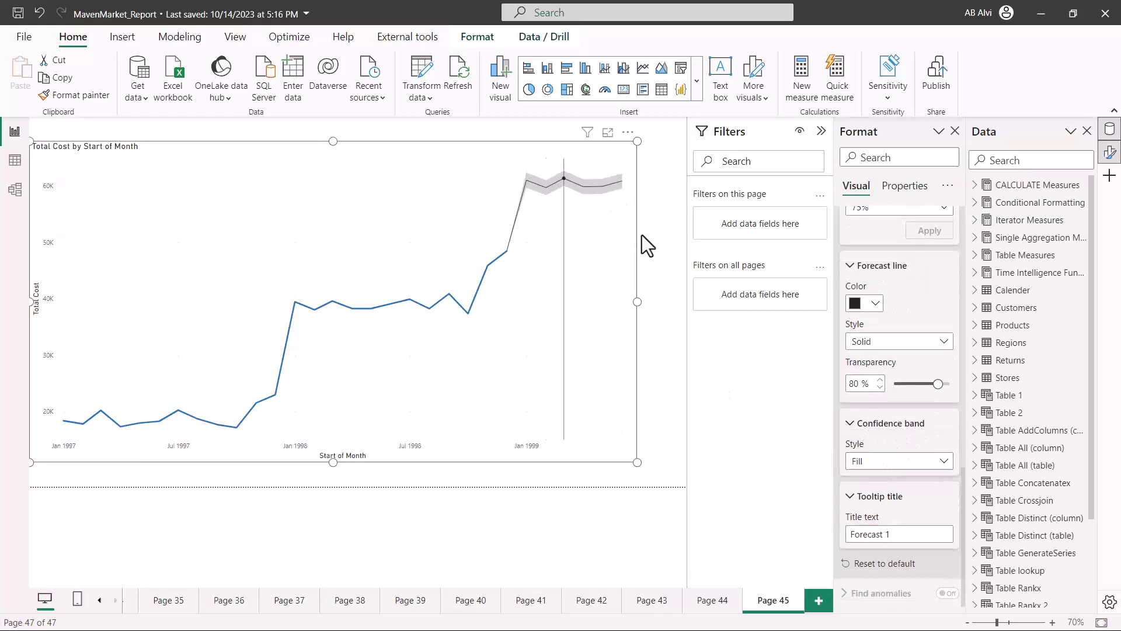
click(942, 463)
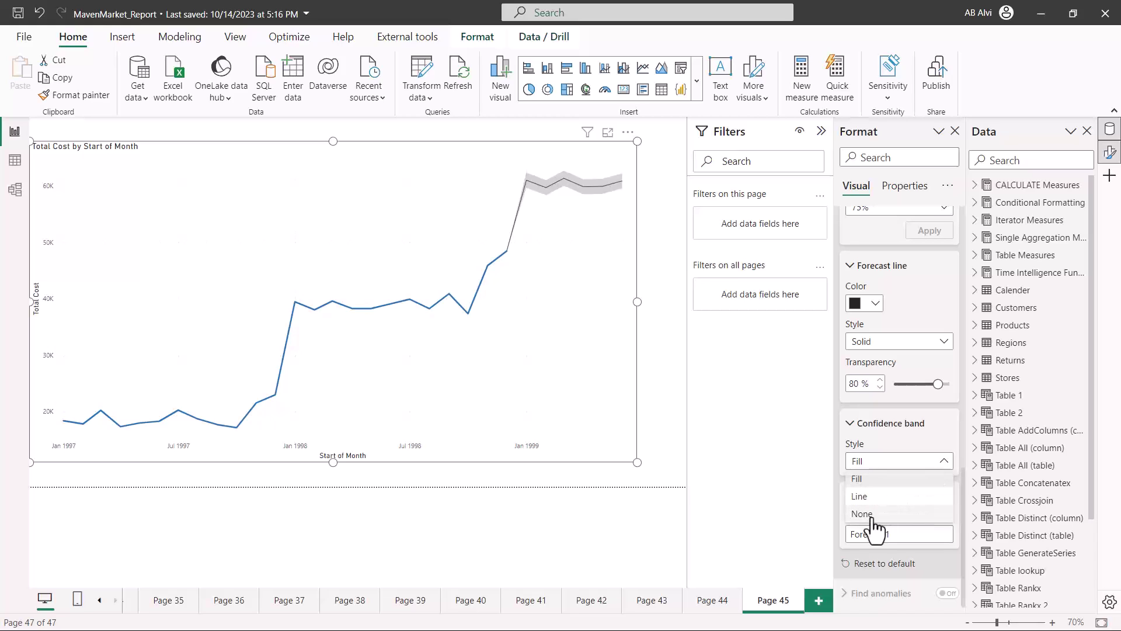
click(895, 459)
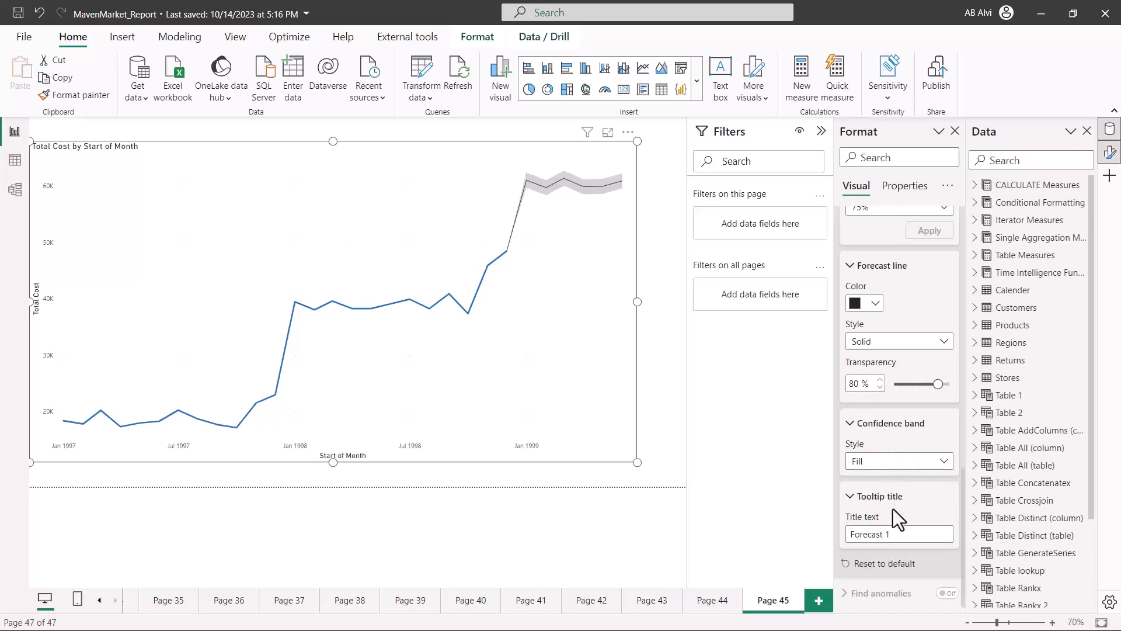